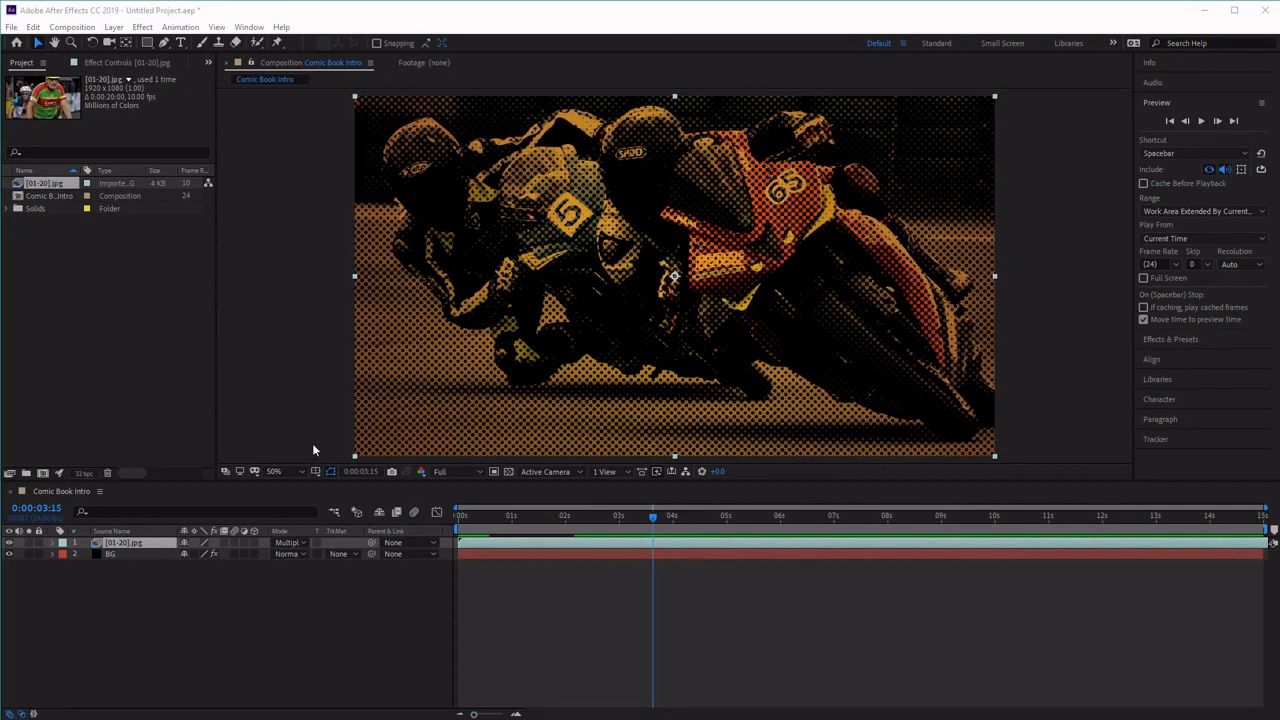
- Create a new composition named Logo Comp using the HDTV 1080 24 preset
left_click(72, 27)
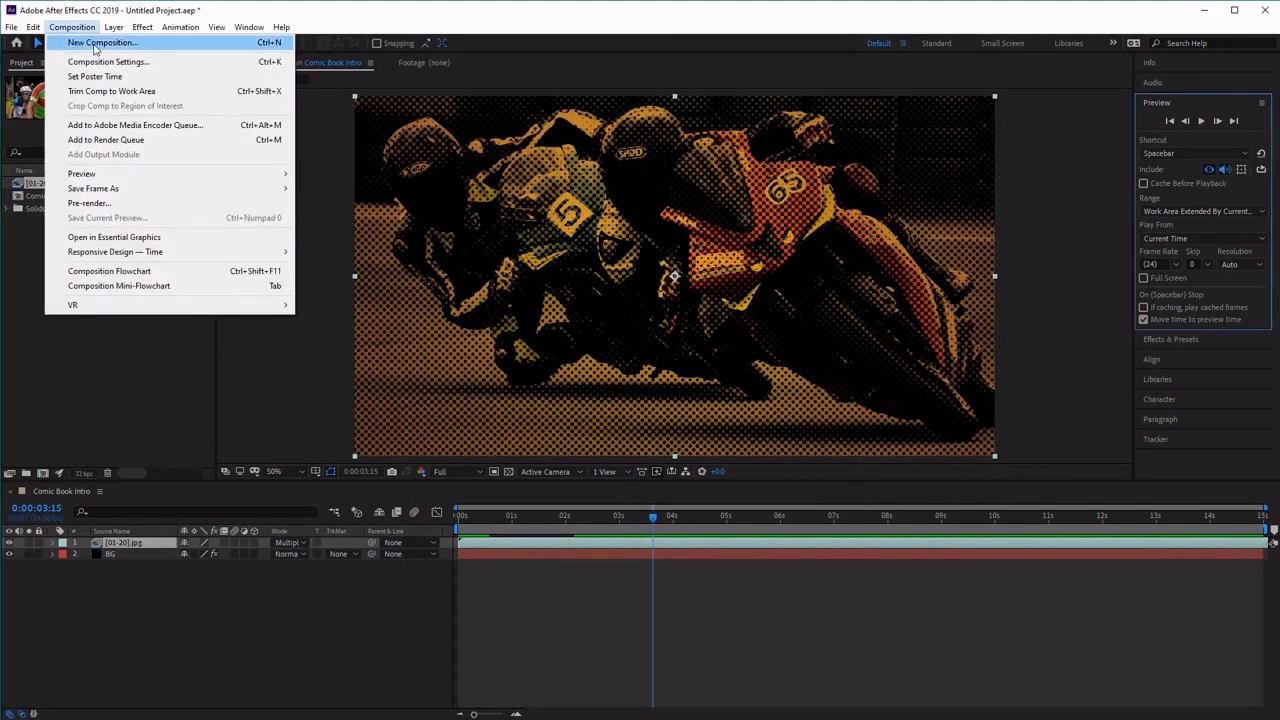
left_click(96, 43)
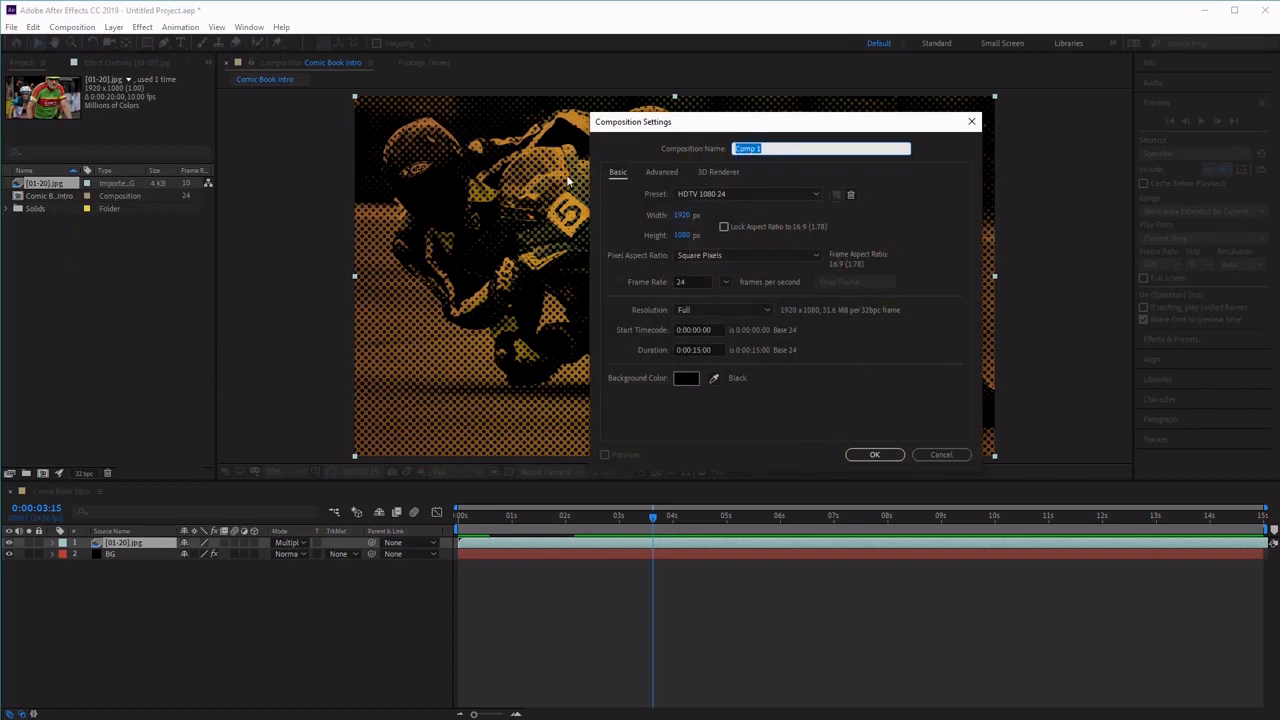
type("I")
type("ogo")
type(" Comp")
left_click(887, 456)
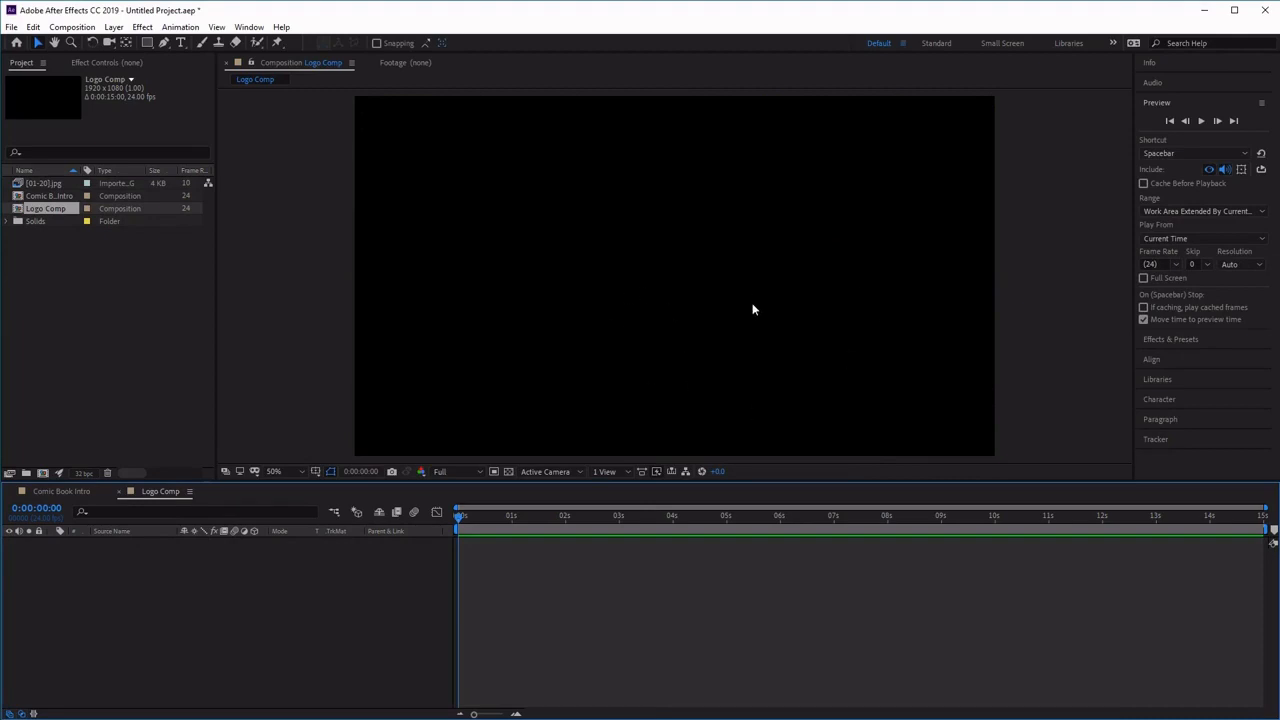
- Add a text layer reading COMIC BOOK to the composition
left_click(182, 48)
left_click(609, 262)
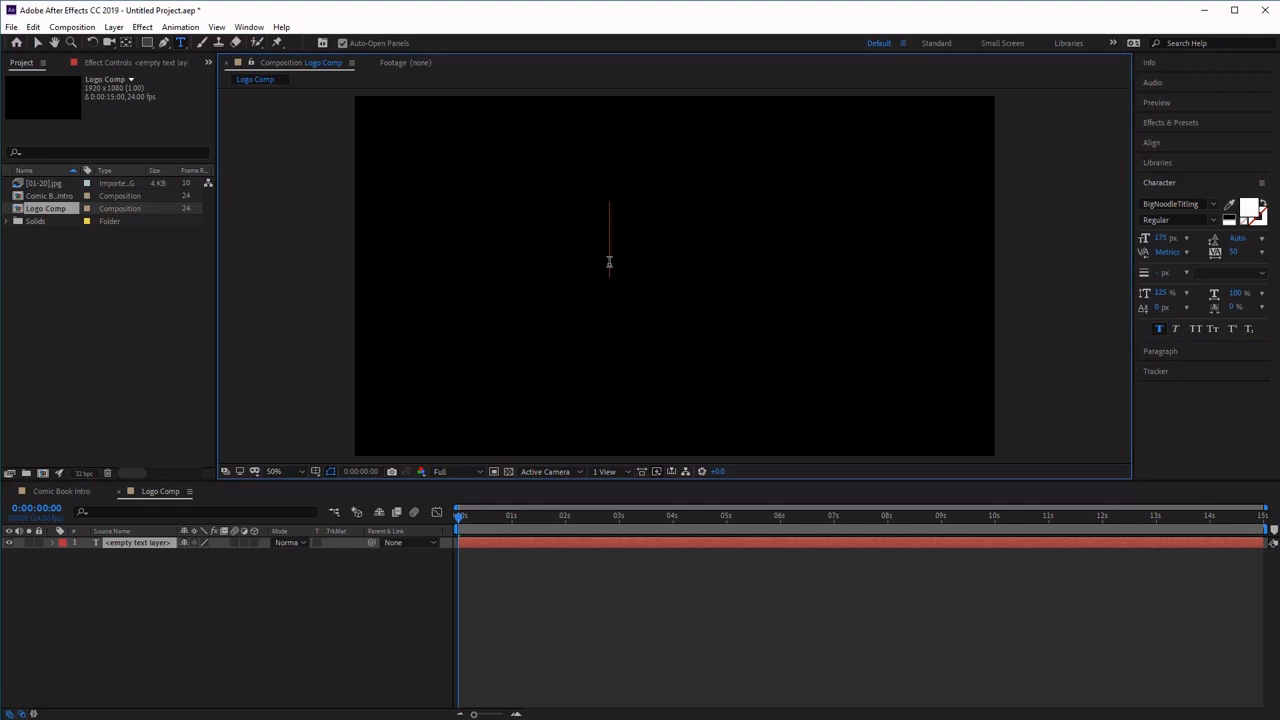
type("COMIC ")
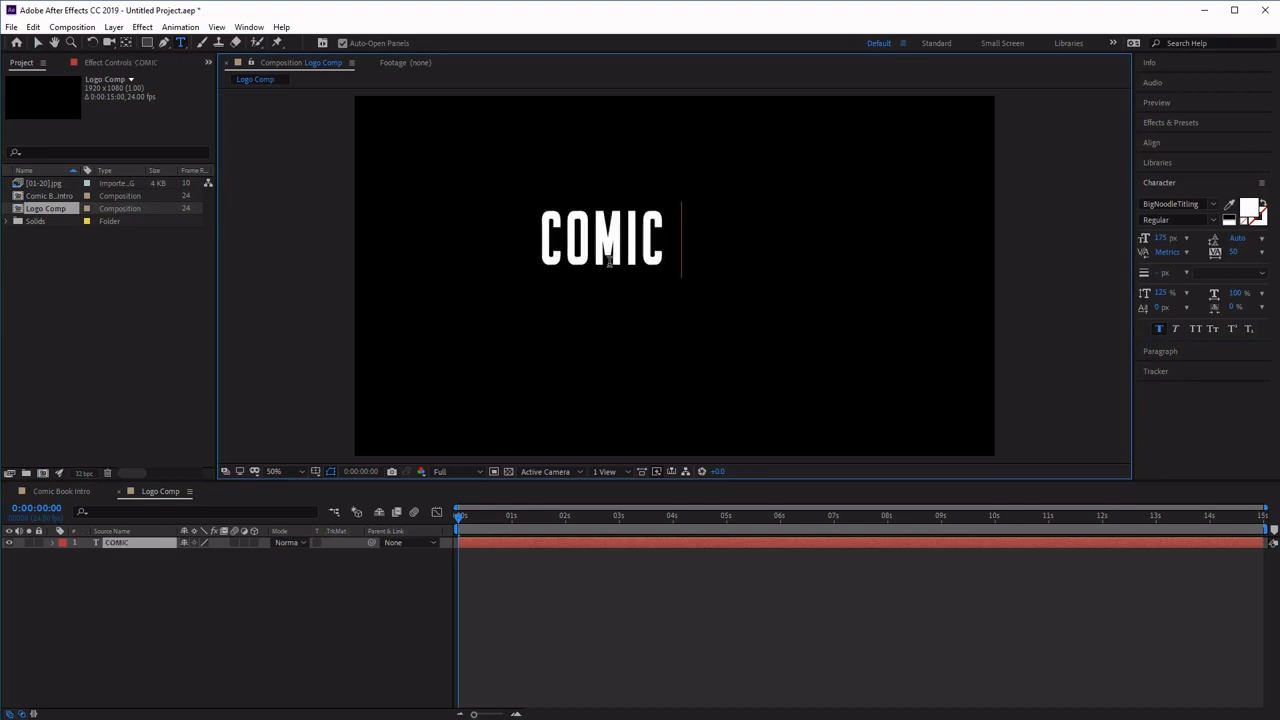
type("BOOK")
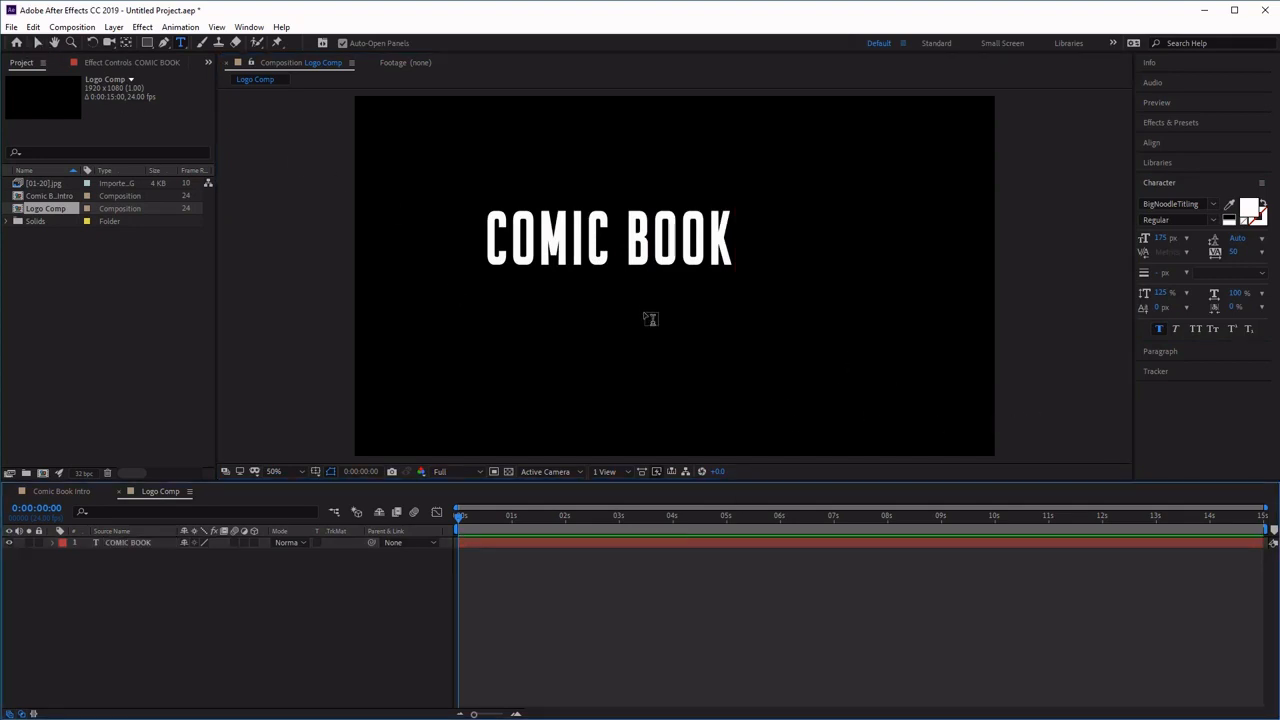
- Add a separate text layer reading INTRO ANIMATION below the COMIC BOOK text
left_click(527, 318)
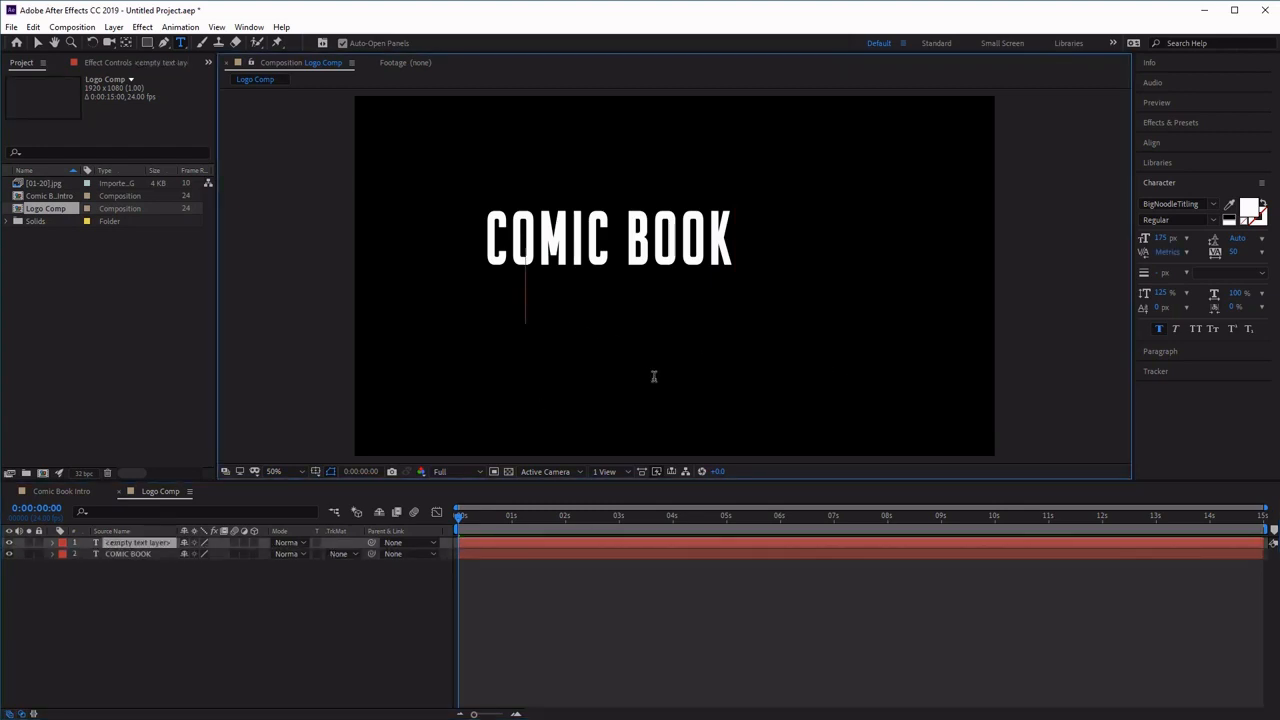
type("INTRO")
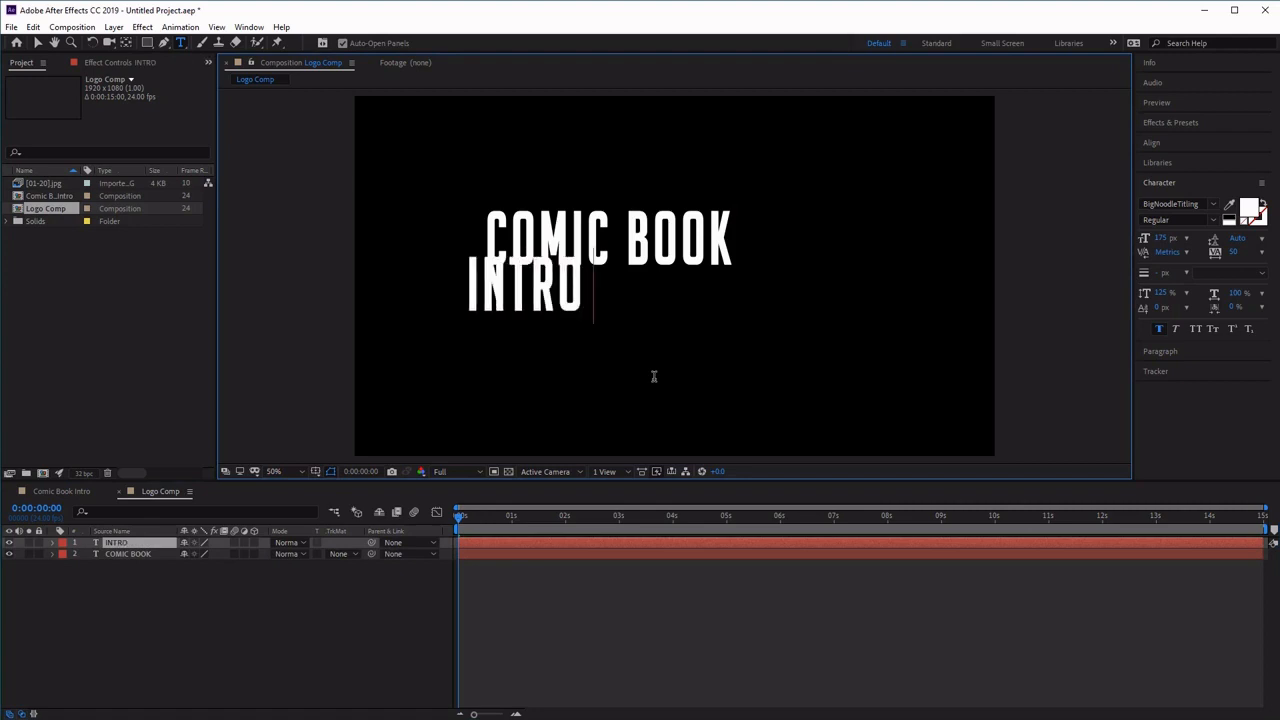
type(" ANIMATION")
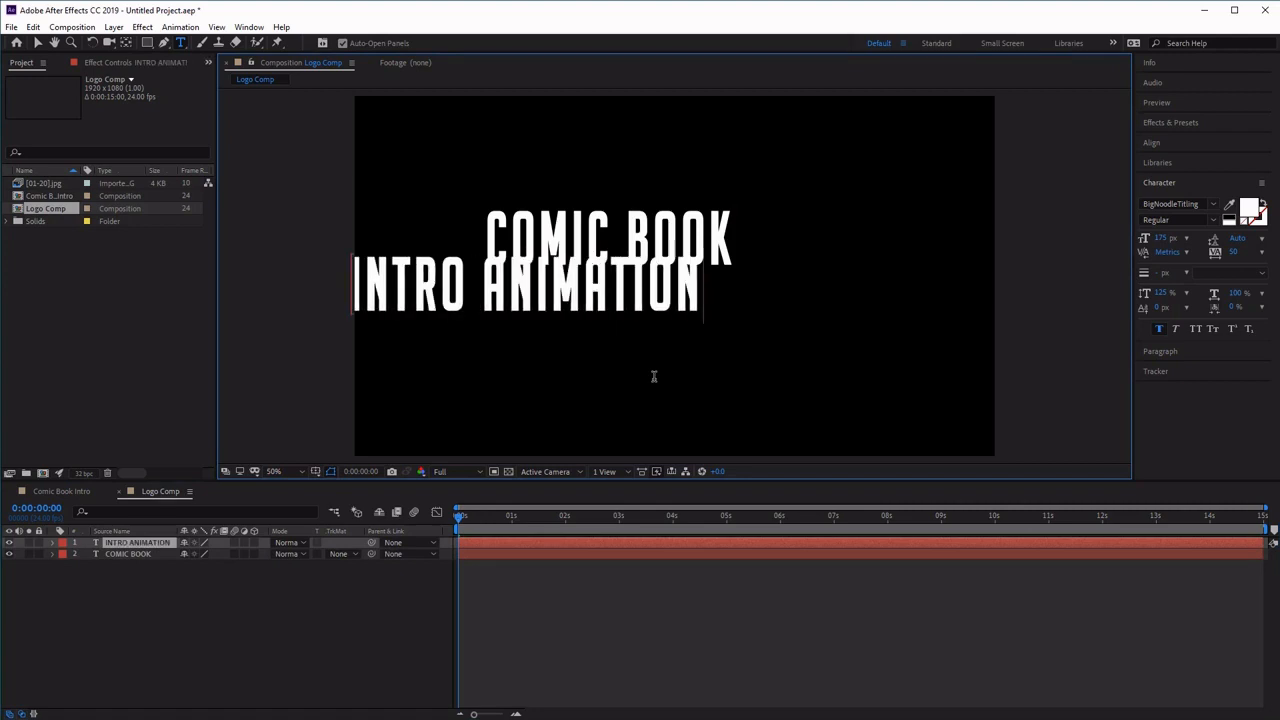
- Move COMIC BOOK toward the center of the frame and place INTRO ANIMATION directly beneath it with their starting edges aligned
left_click(37, 42)
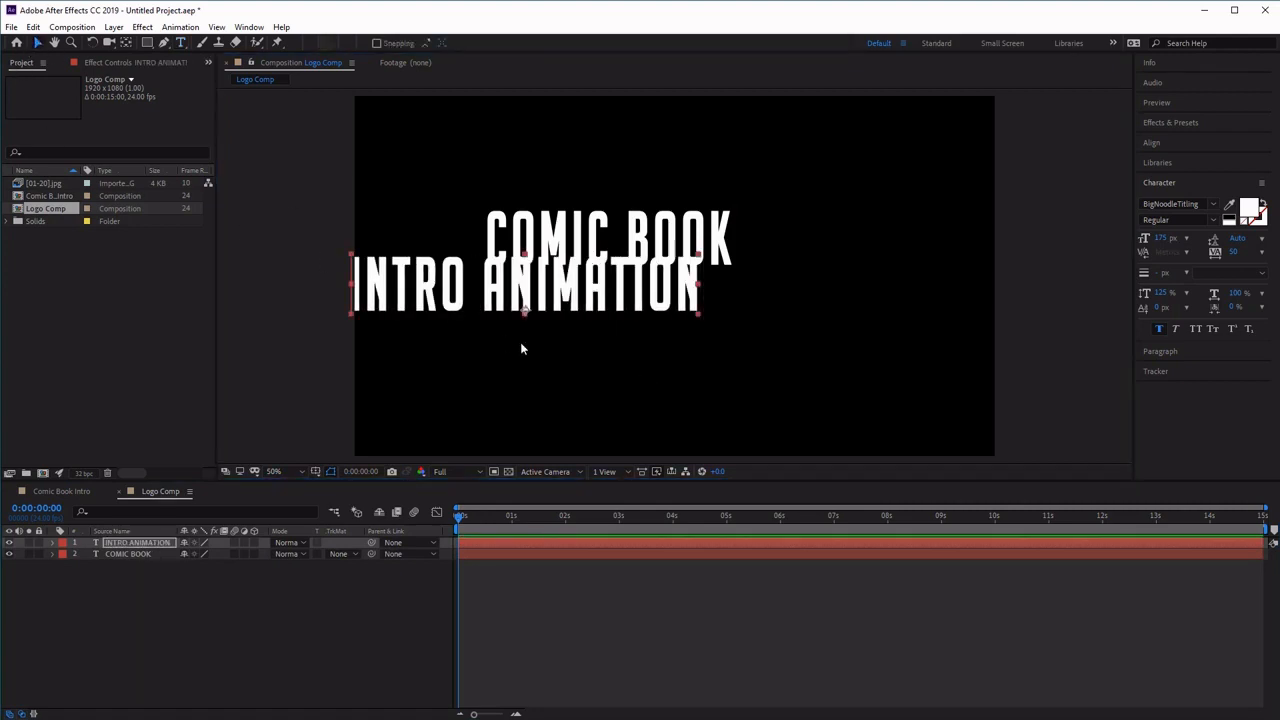
left_click_drag(519, 292, 681, 346)
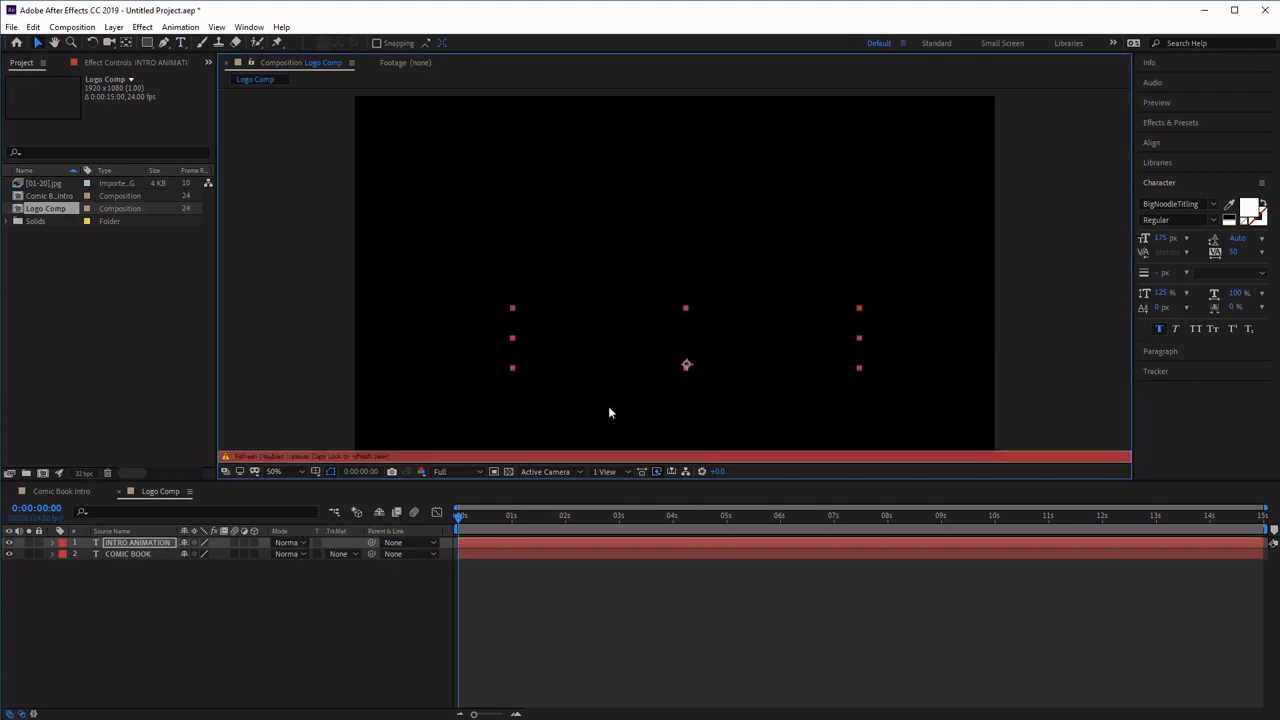
key("Caps_Lock")
left_click_drag(656, 228, 733, 226)
left_click(645, 333)
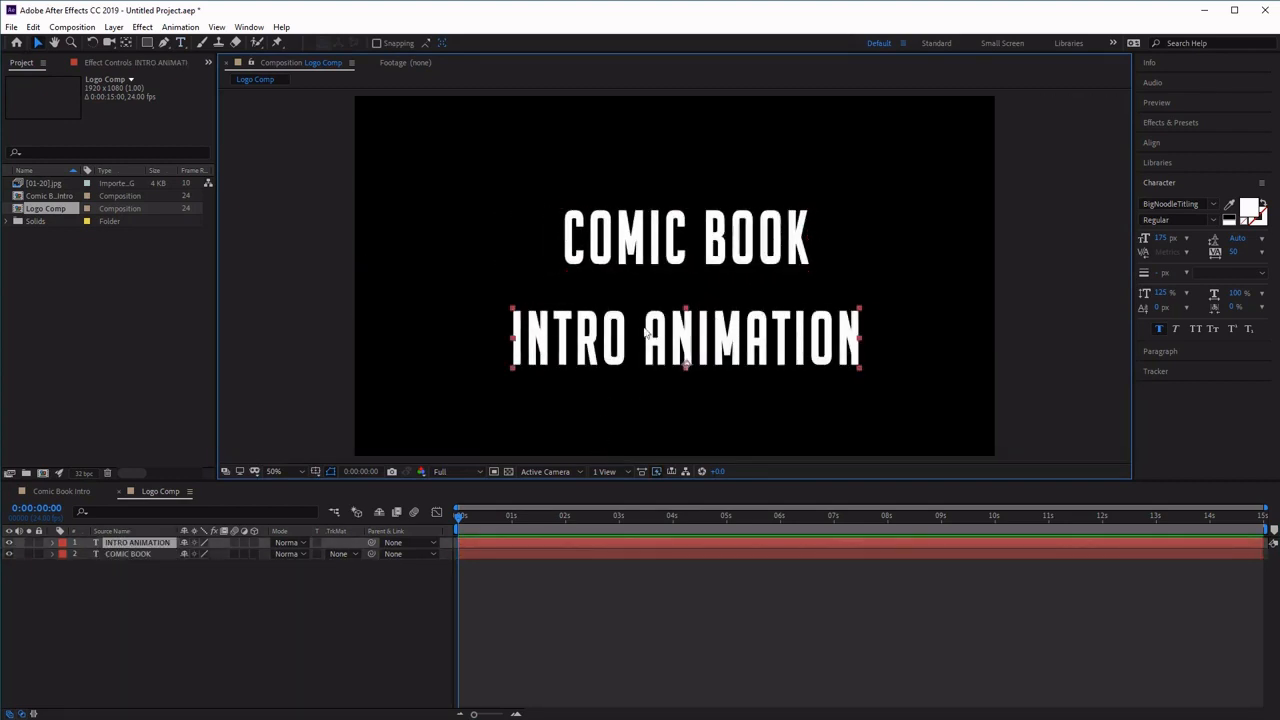
left_click_drag(640, 322, 684, 292)
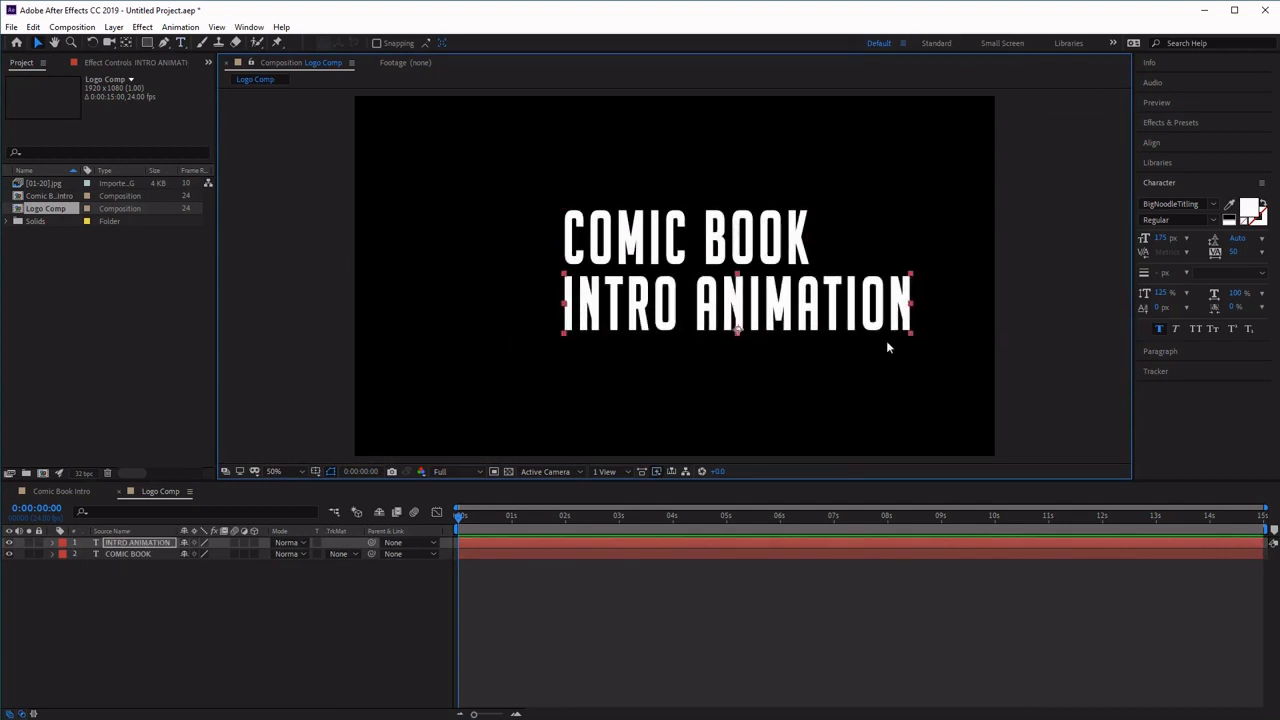
- Try to shrink the INTRO ANIMATION text by its corner handle
left_click_drag(911, 334, 888, 326)
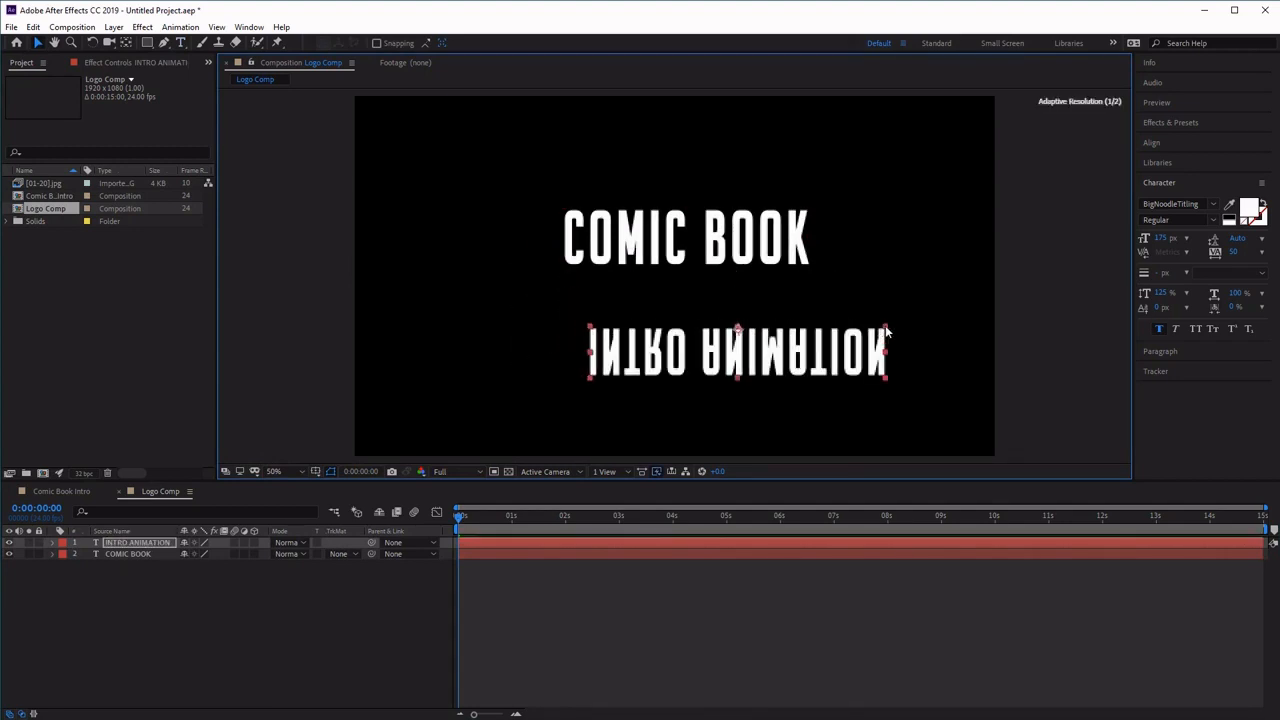
key("ctrl+z")
left_click(908, 337)
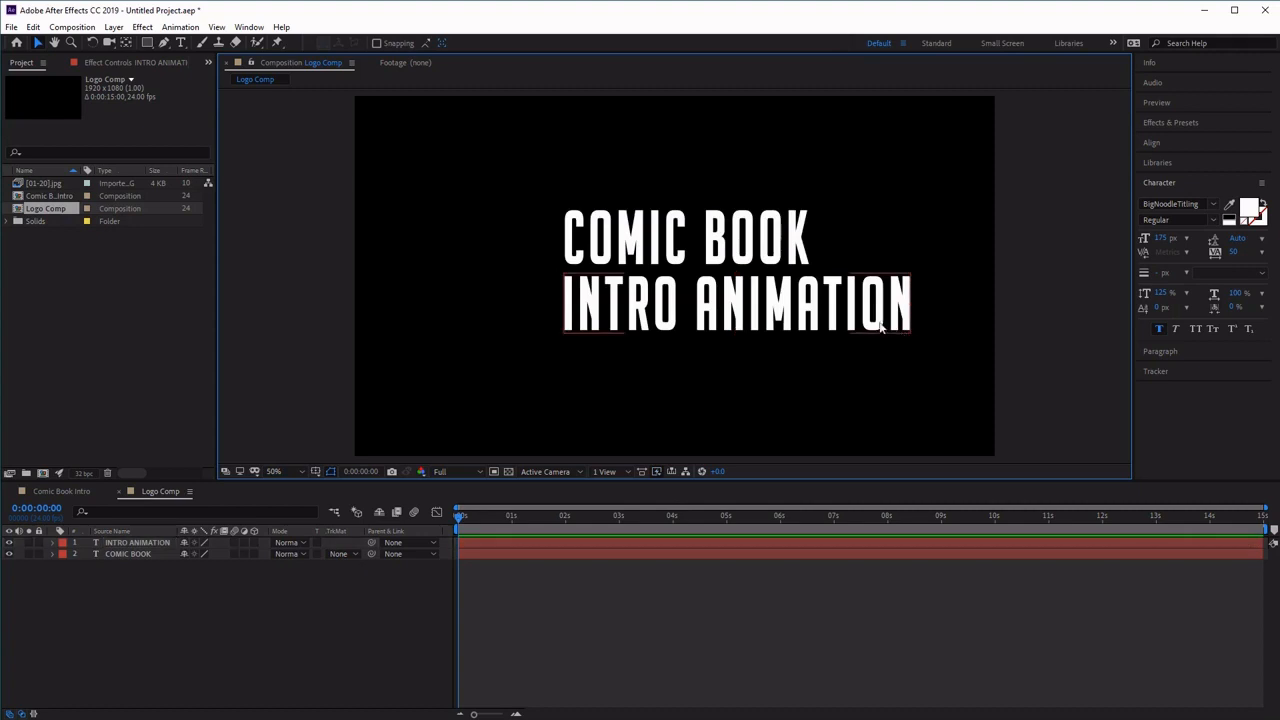
- Nudge the INTRO ANIMATION text slightly to the left and set its scale to 67%
left_click(868, 303)
left_click_drag(776, 306, 766, 306)
left_click(170, 543)
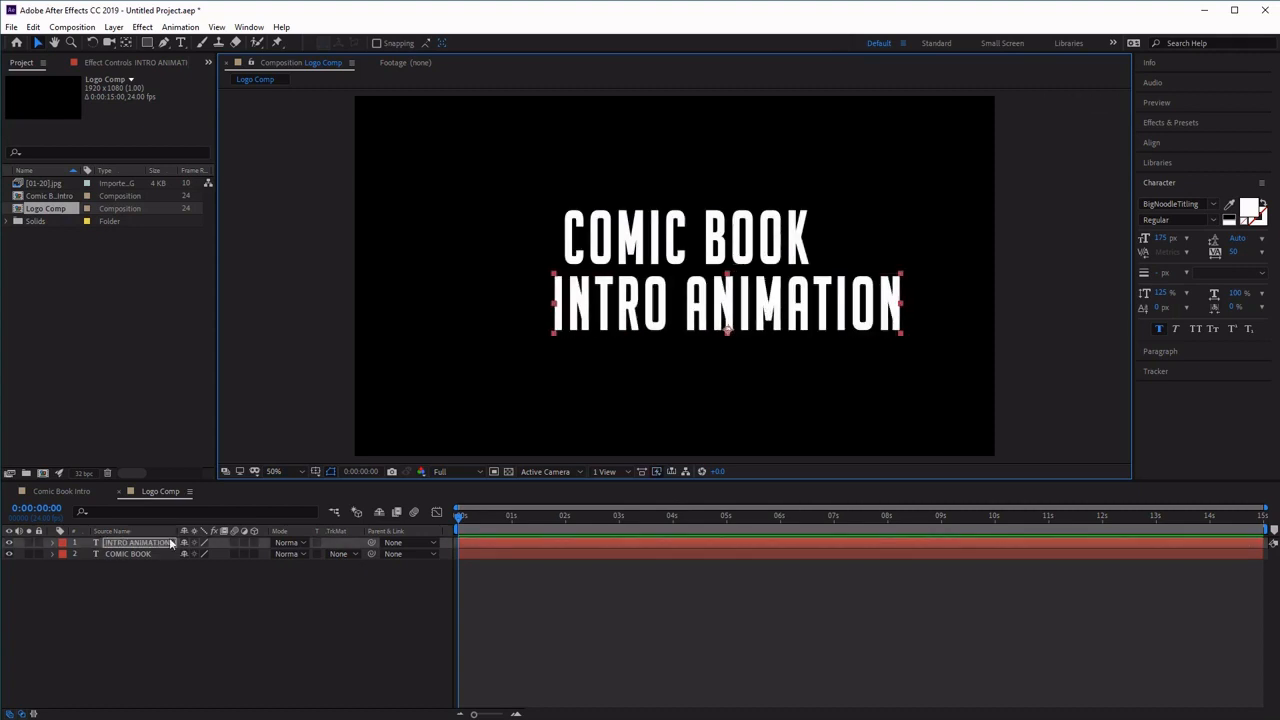
left_click(52, 544)
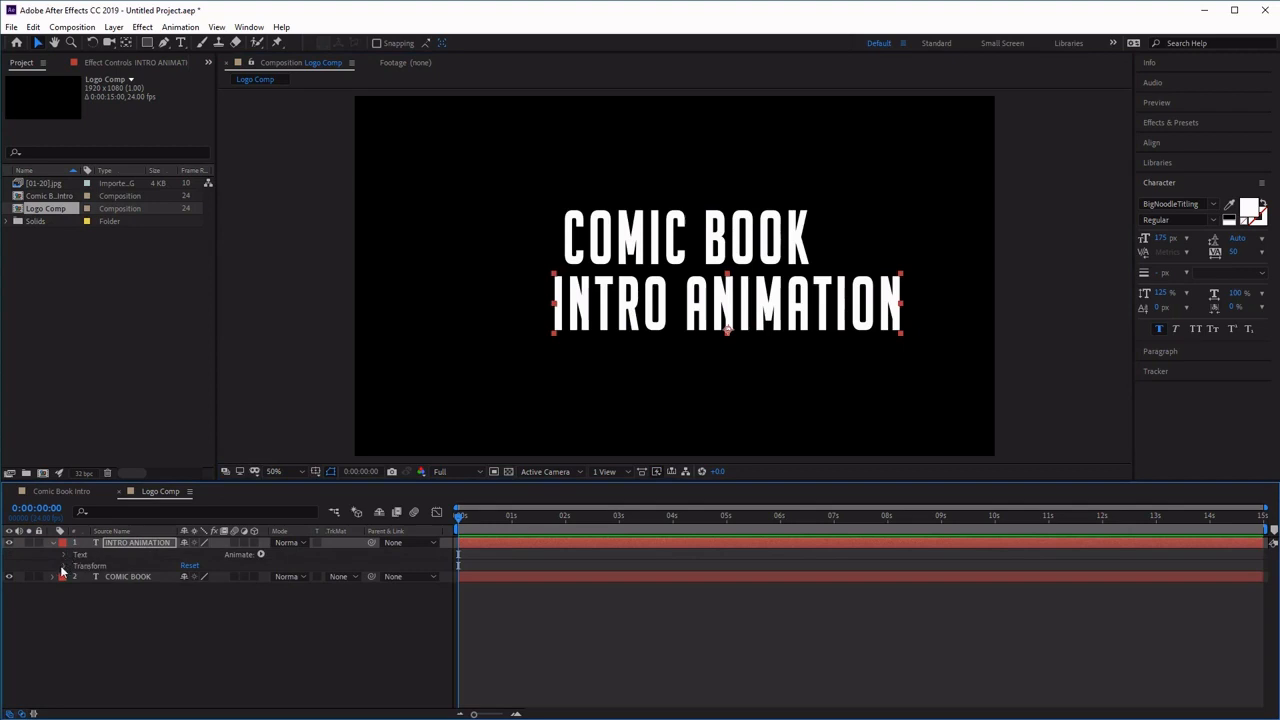
left_click(63, 566)
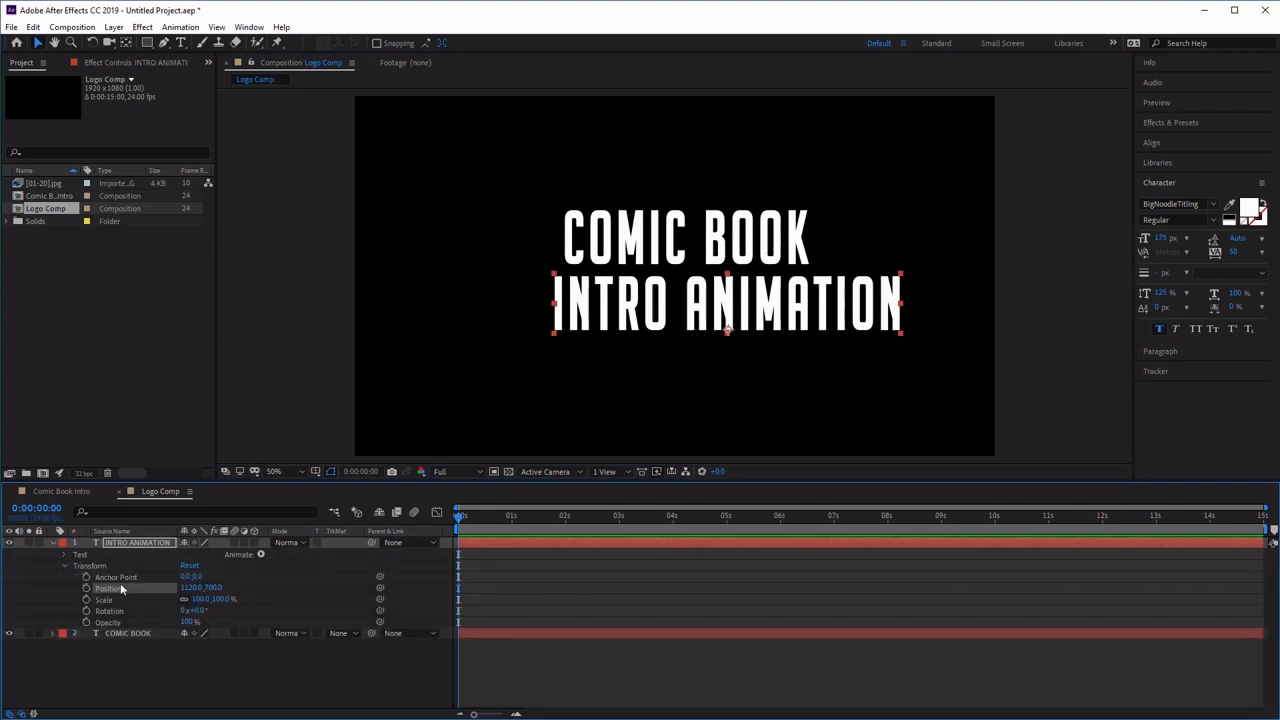
left_click_drag(212, 599, 179, 599)
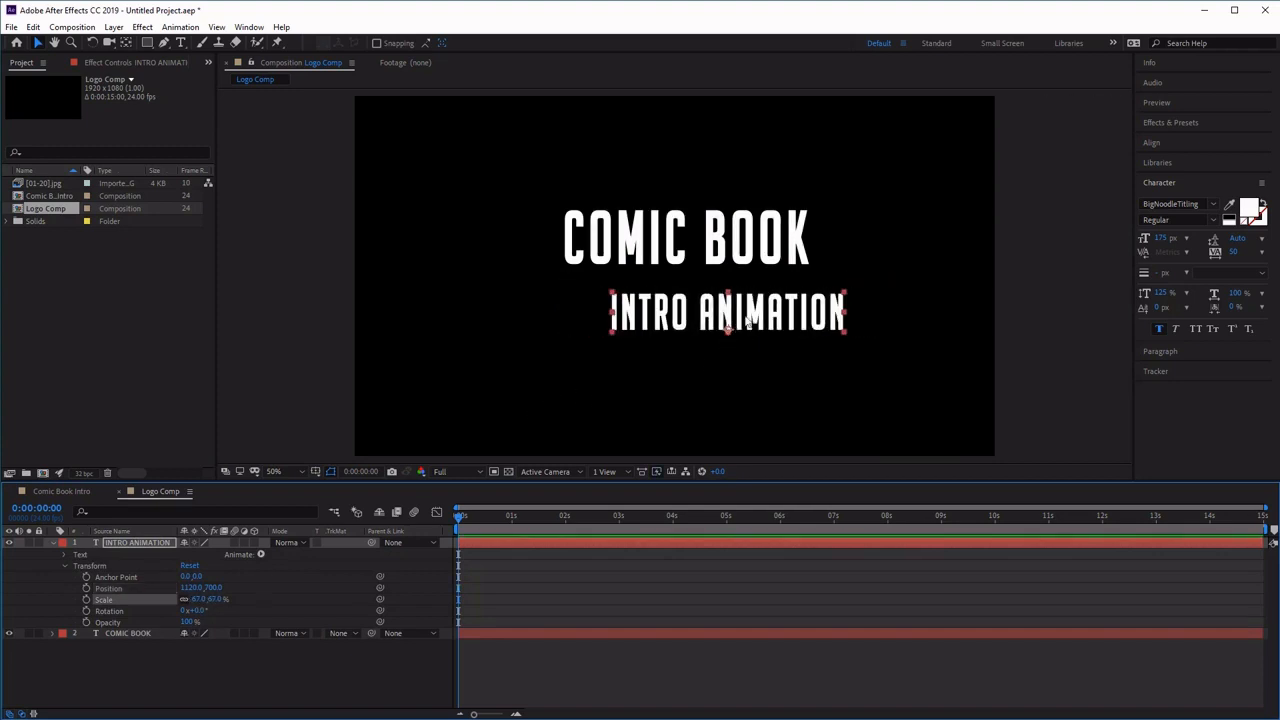
- Scale INTRO ANIMATION to 71% and position it at 998, 654 so it matches the width of COMIC BOOK above
left_click_drag(759, 312, 711, 292)
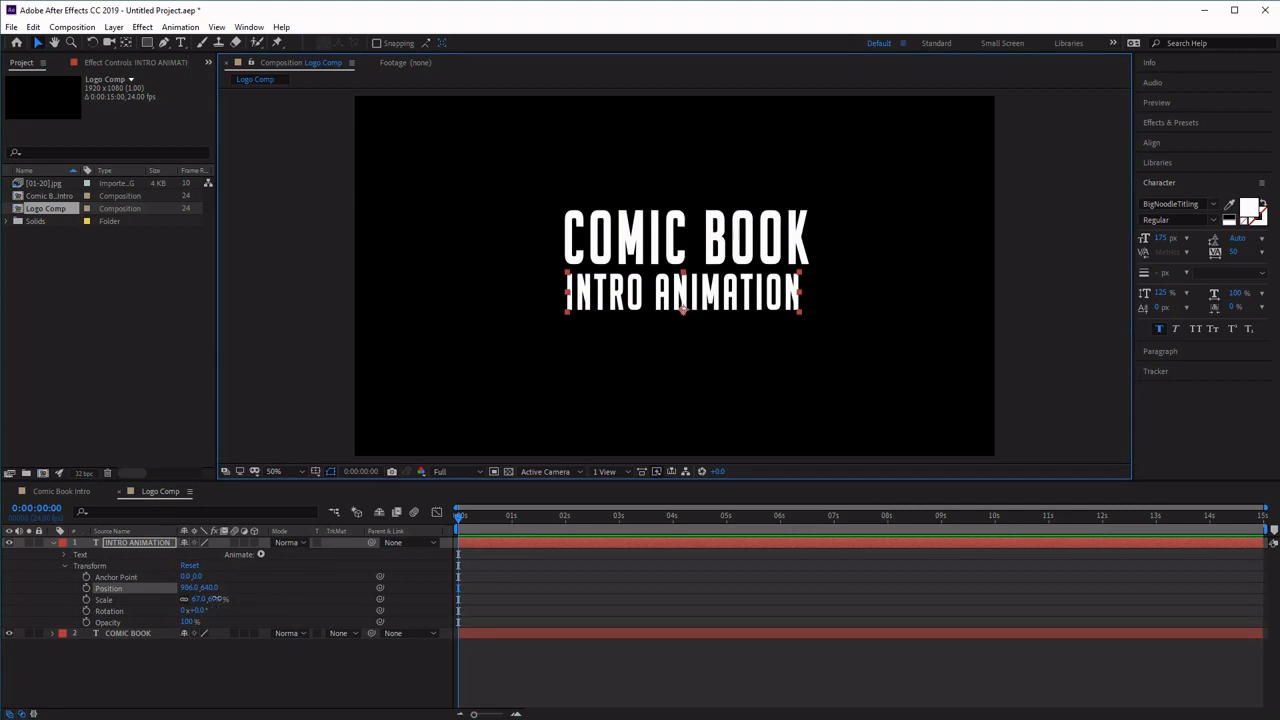
left_click_drag(212, 599, 224, 599)
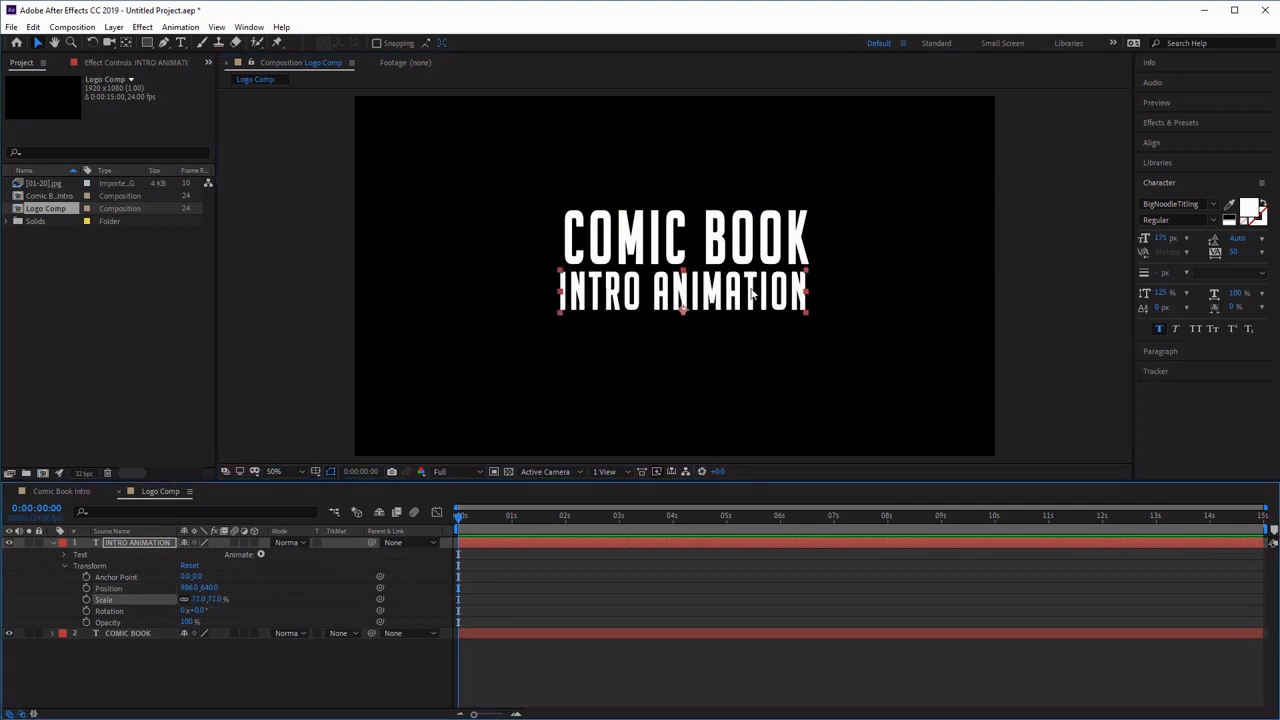
left_click_drag(752, 292, 757, 297)
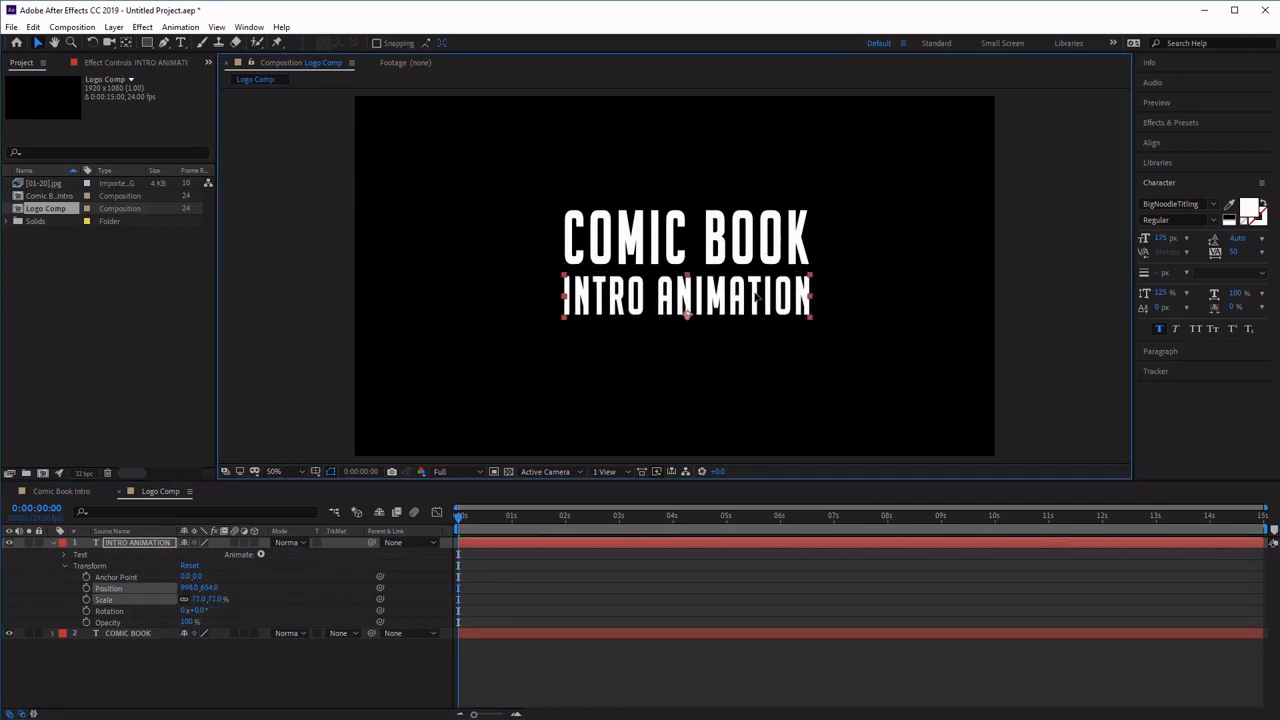
left_click(648, 392)
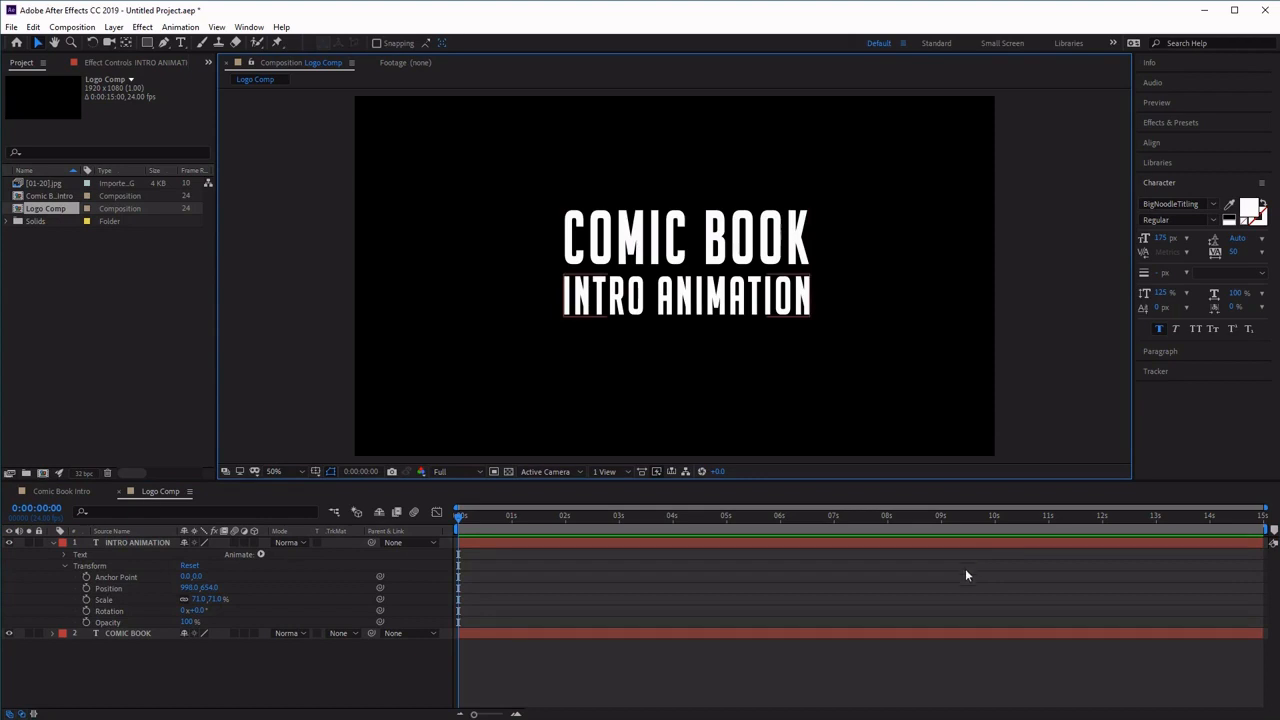
left_click(55, 542)
left_click(54, 541)
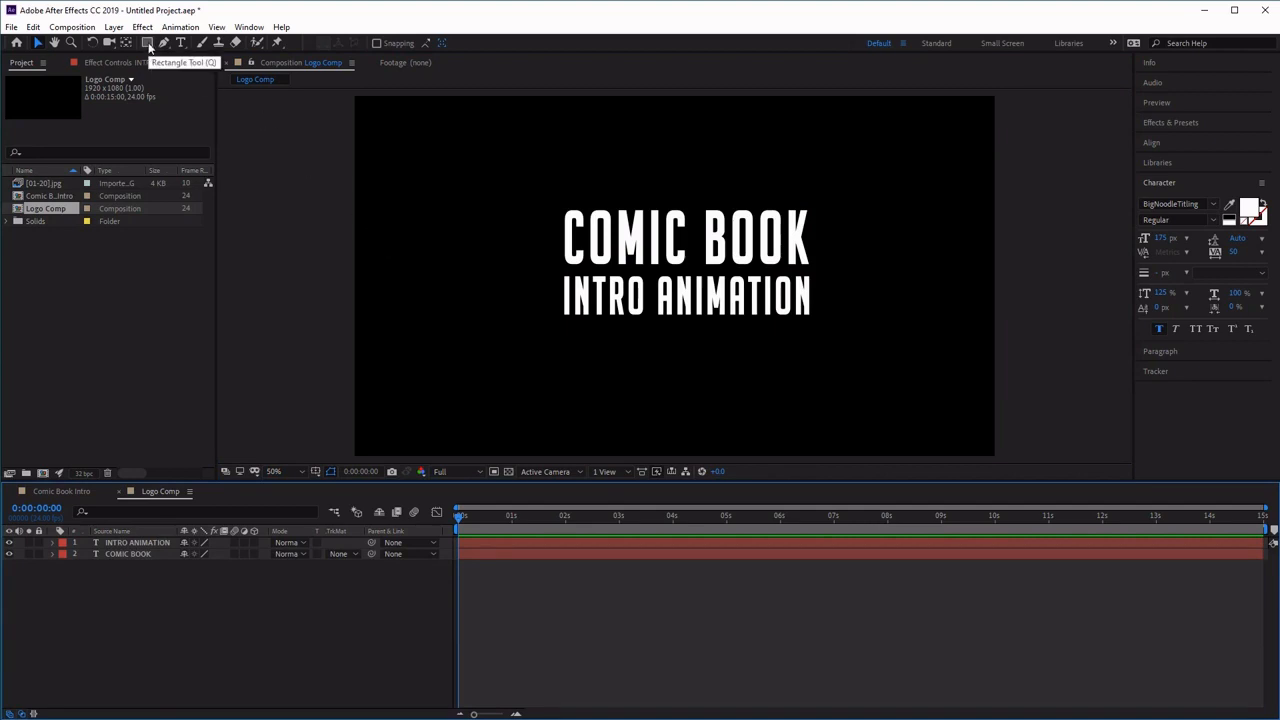
- Draw a thin rectangle just above COMIC BOOK spanning the text's width and set its stroke to None
left_click(148, 43)
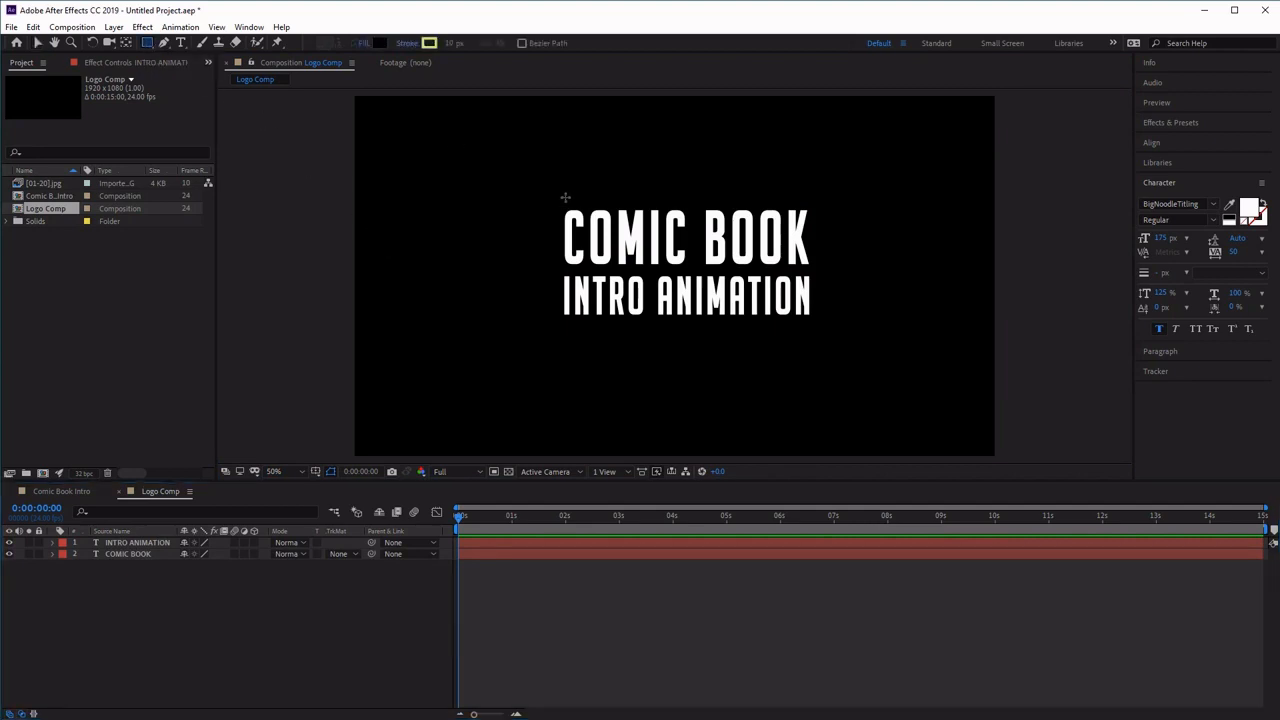
left_click_drag(564, 197, 812, 201)
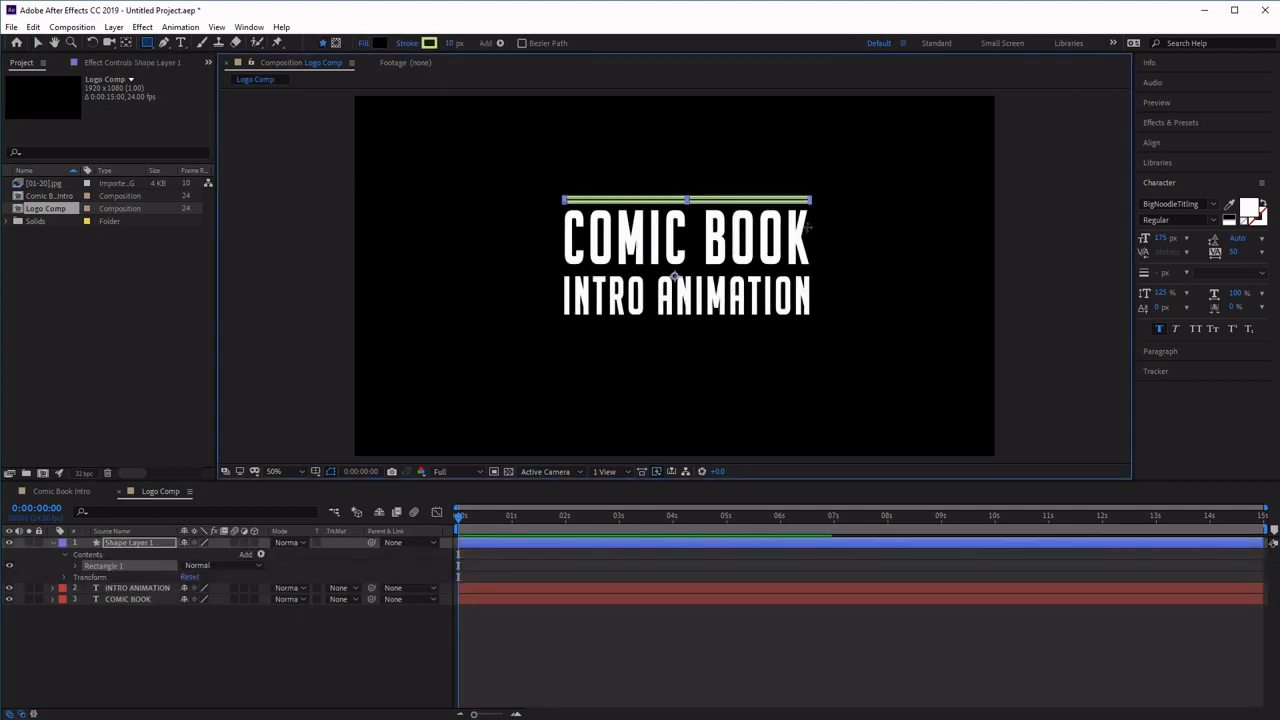
left_click(432, 45)
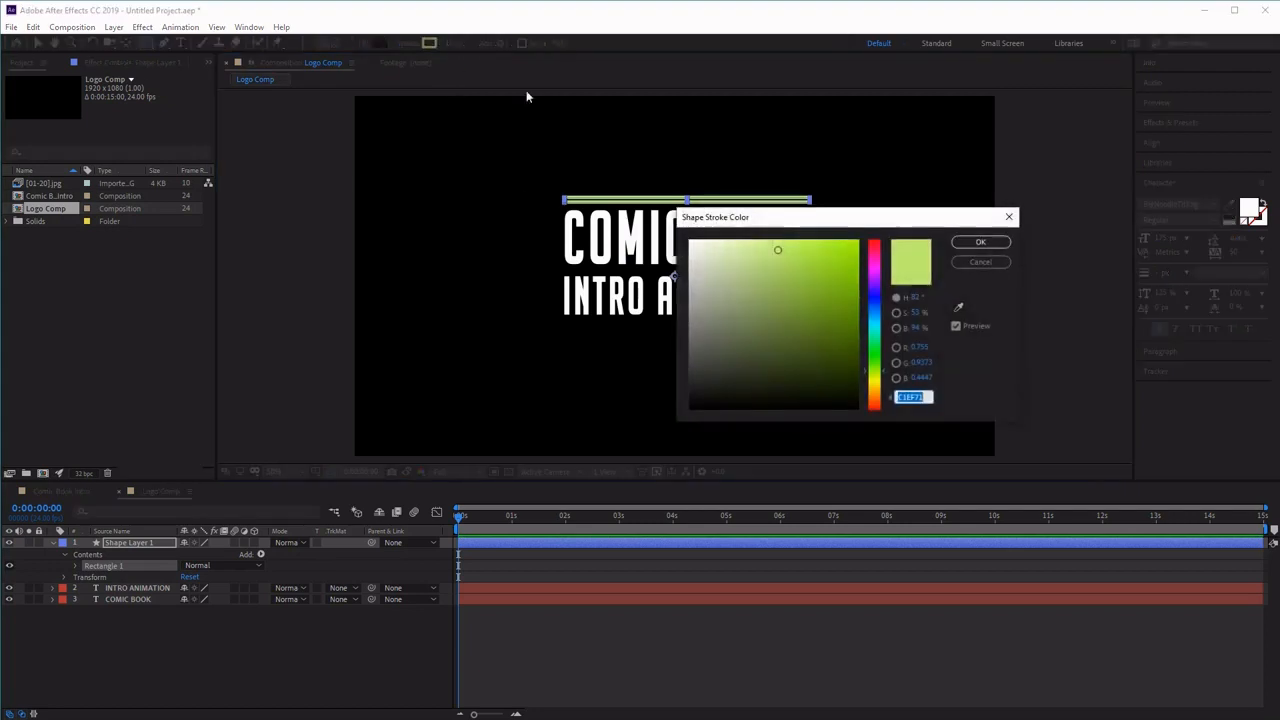
left_click(1008, 217)
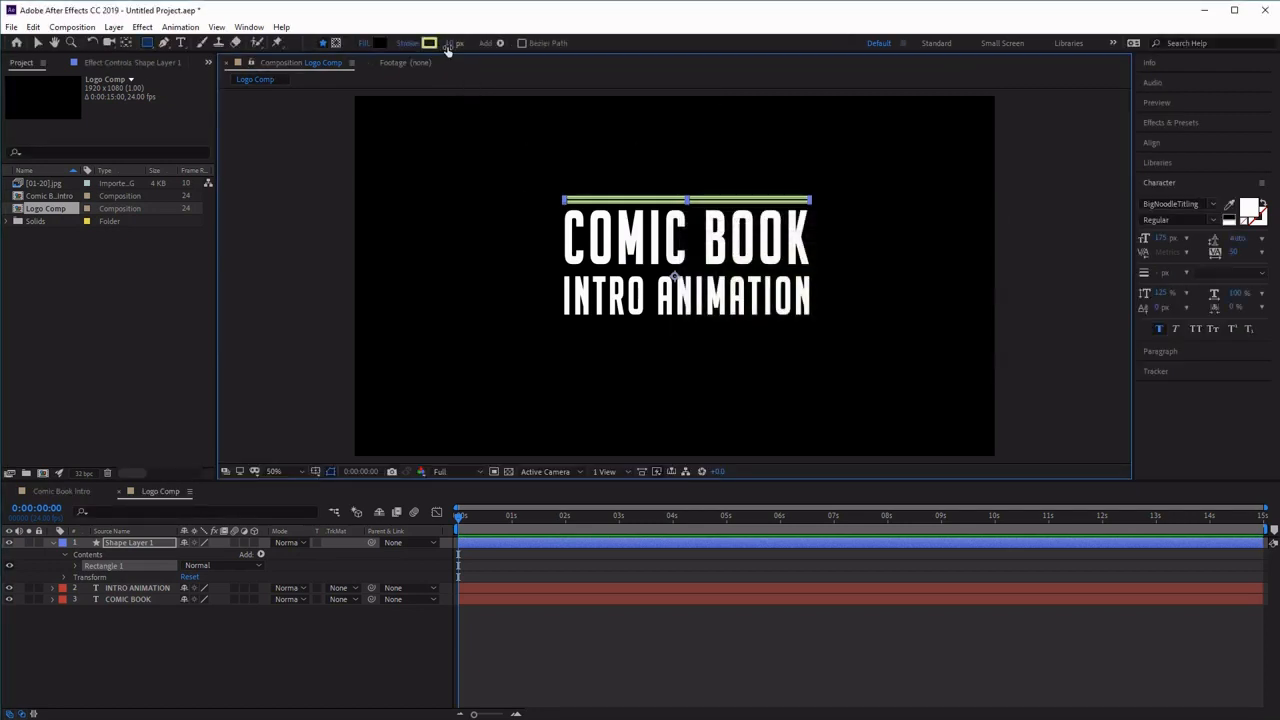
left_click(407, 45)
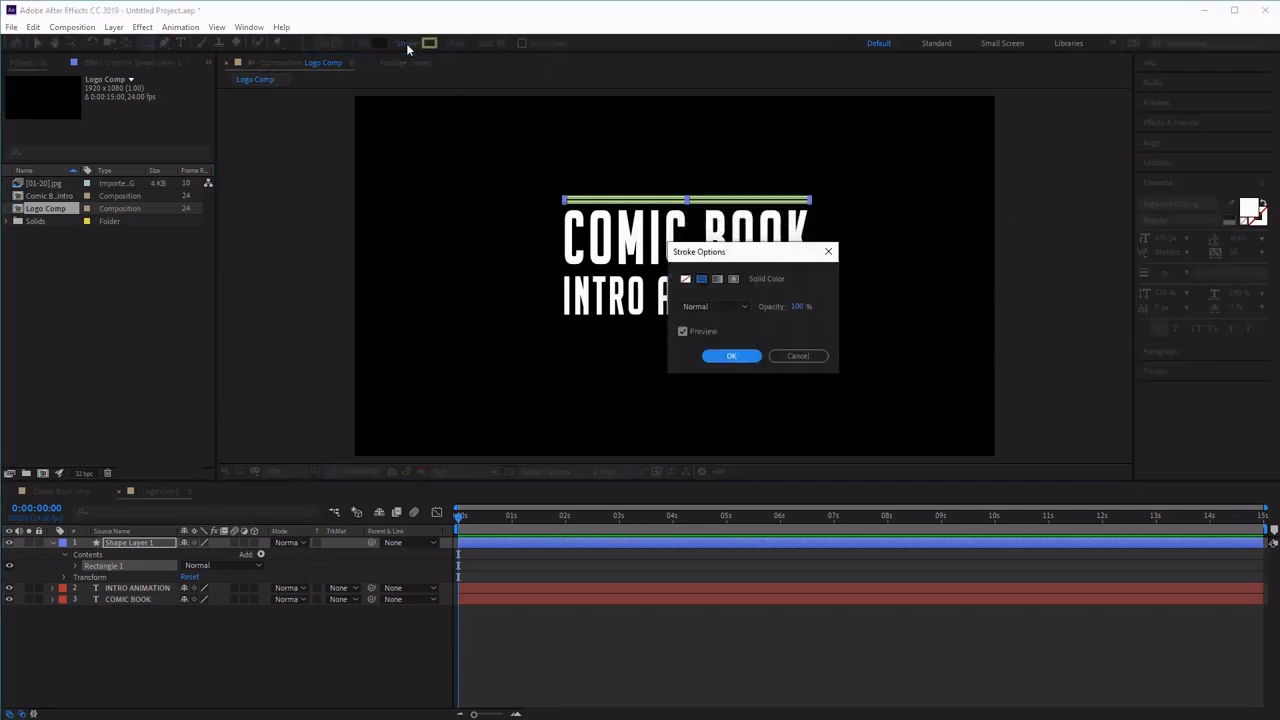
left_click(685, 279)
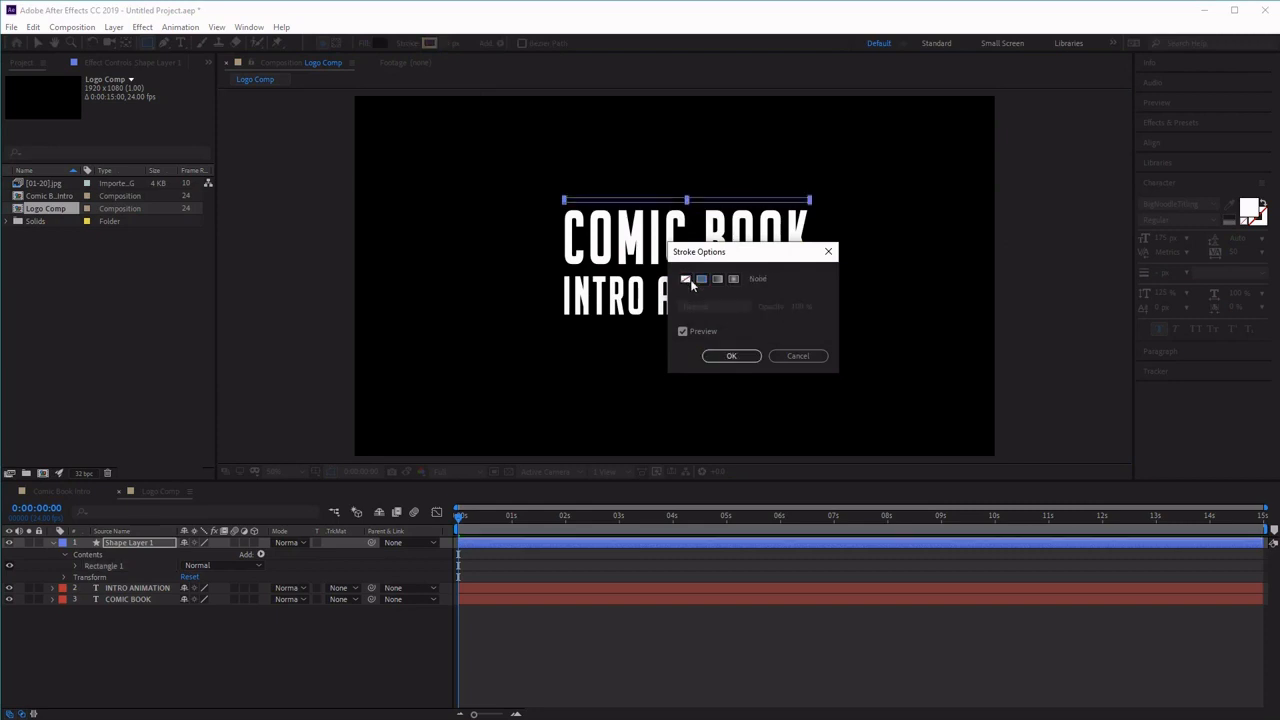
left_click(745, 356)
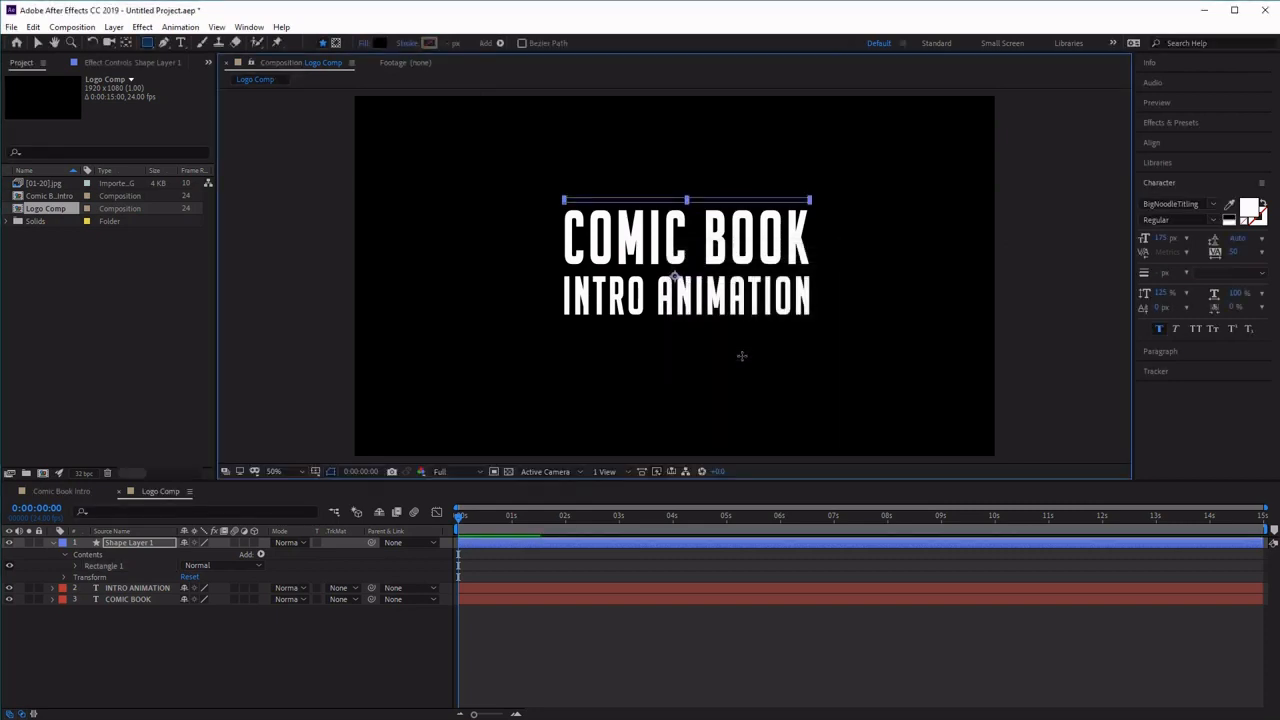
- Set the thin rectangle's fill color to white (FFFFFF)
left_click(381, 45)
left_click_drag(793, 332, 652, 214)
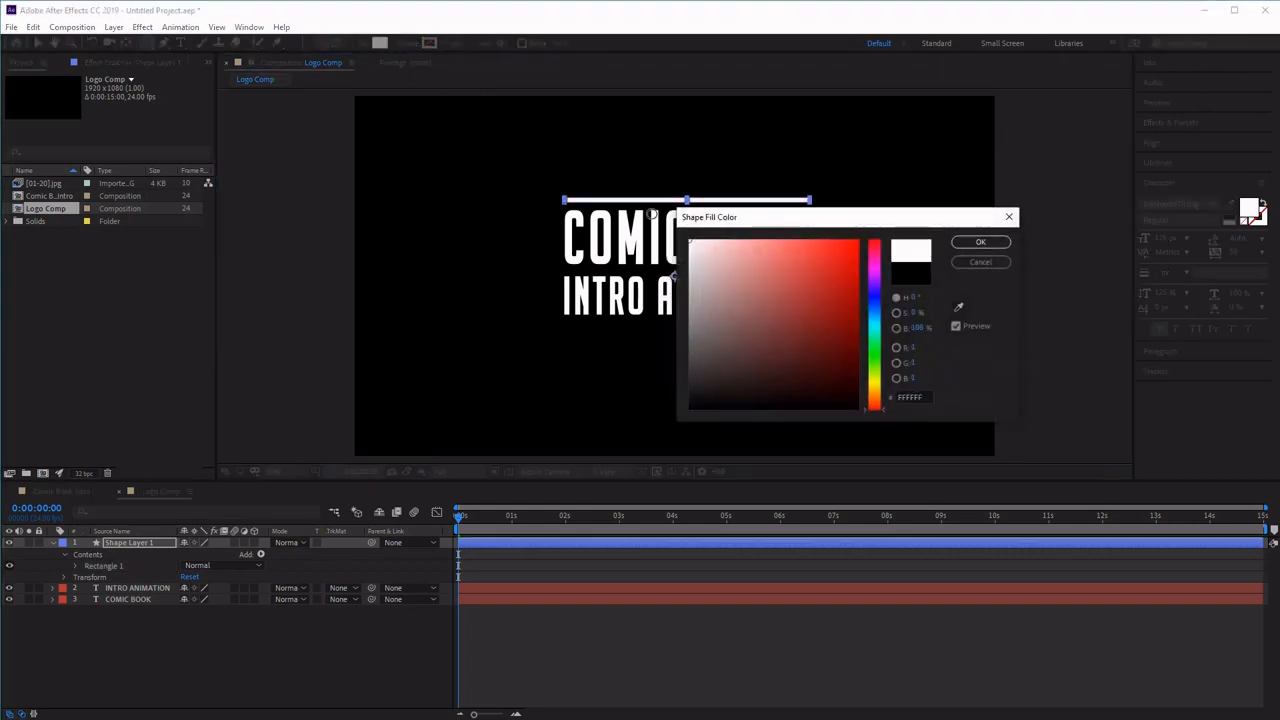
left_click(980, 243)
left_click(240, 636)
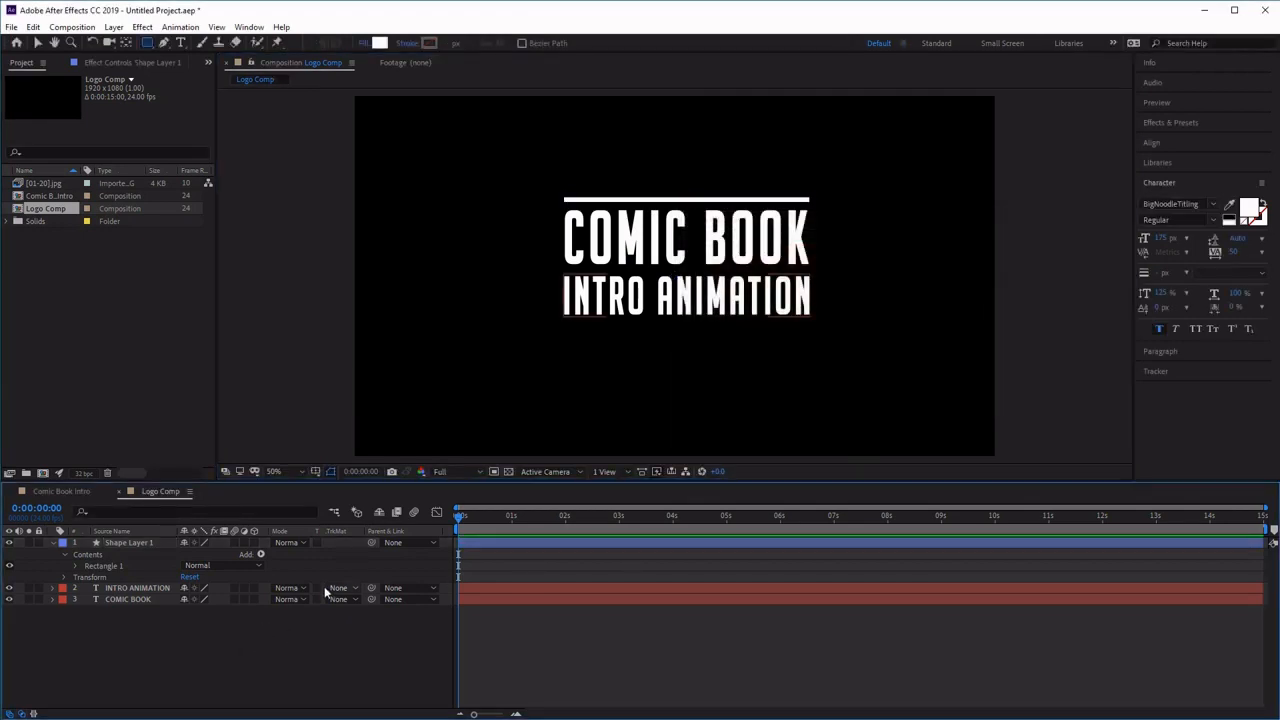
- Duplicate the white bar layer and place the copy just below INTRO ANIMATION, aligned with the bar above COMIC BOOK
left_click(151, 542)
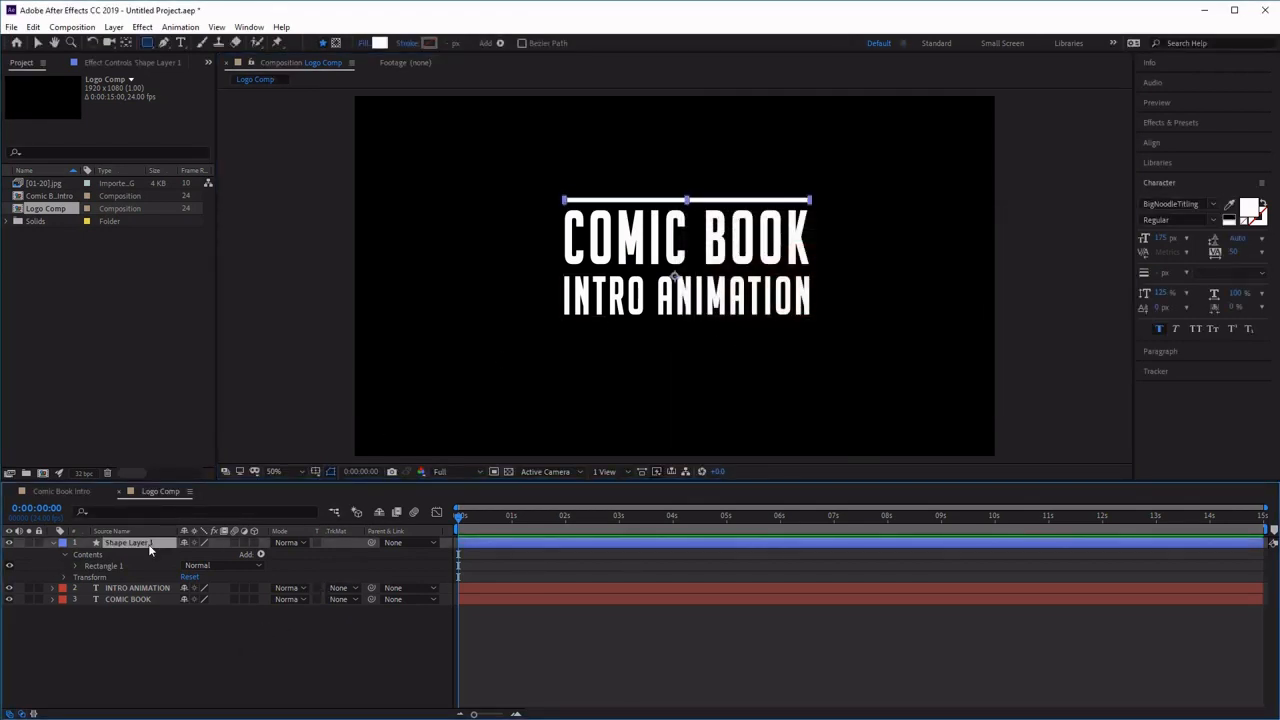
right_click(150, 544)
mouse_move(224, 604)
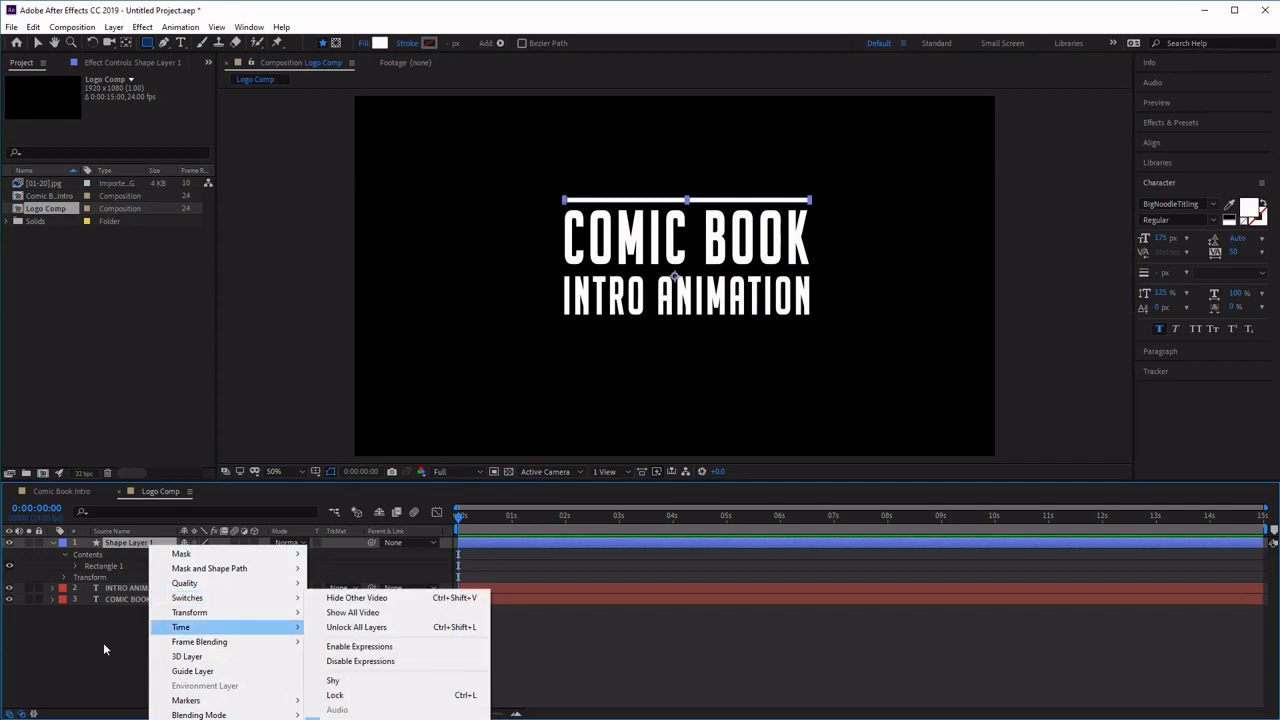
left_click(140, 541)
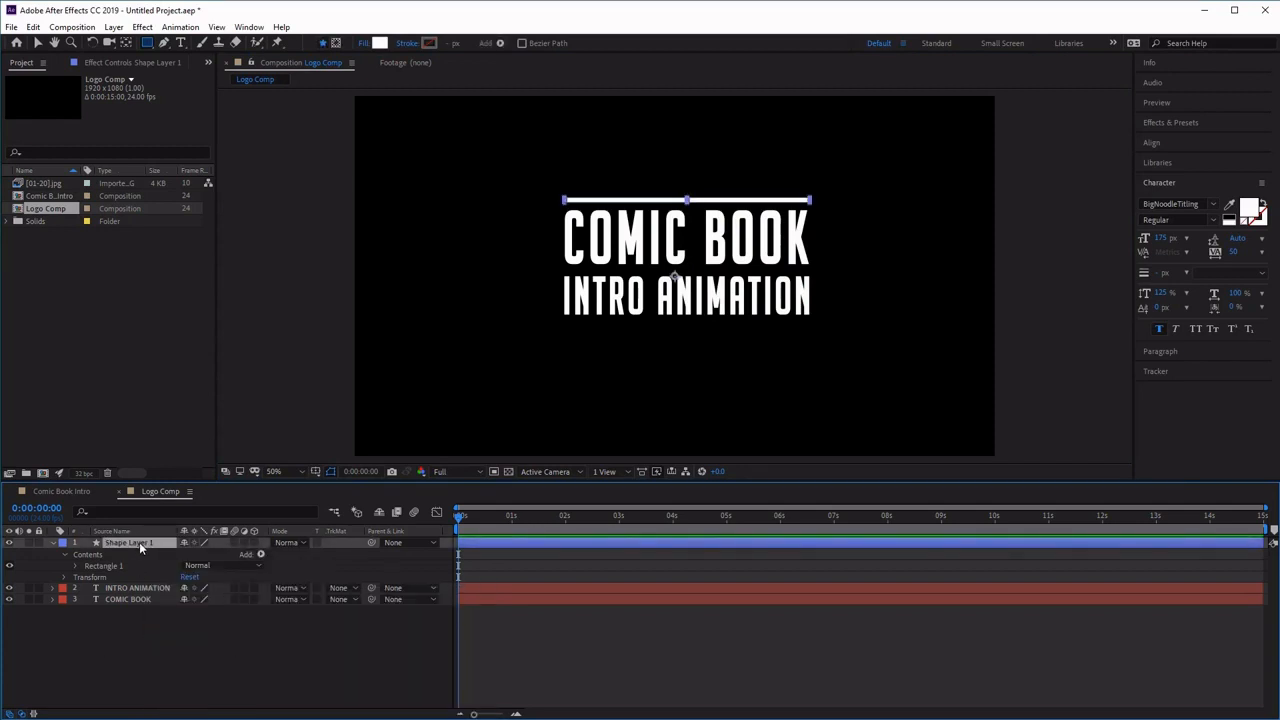
key("ctrl+d")
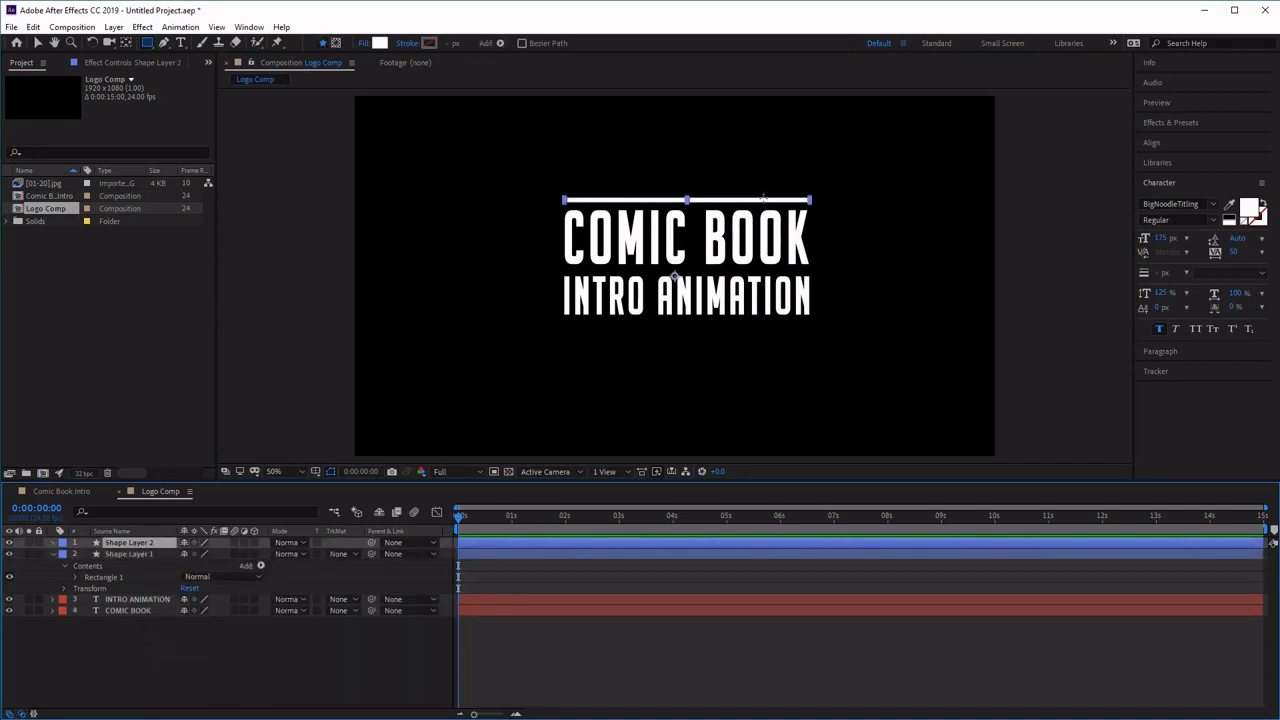
left_click(37, 42)
left_click_drag(745, 201, 748, 332)
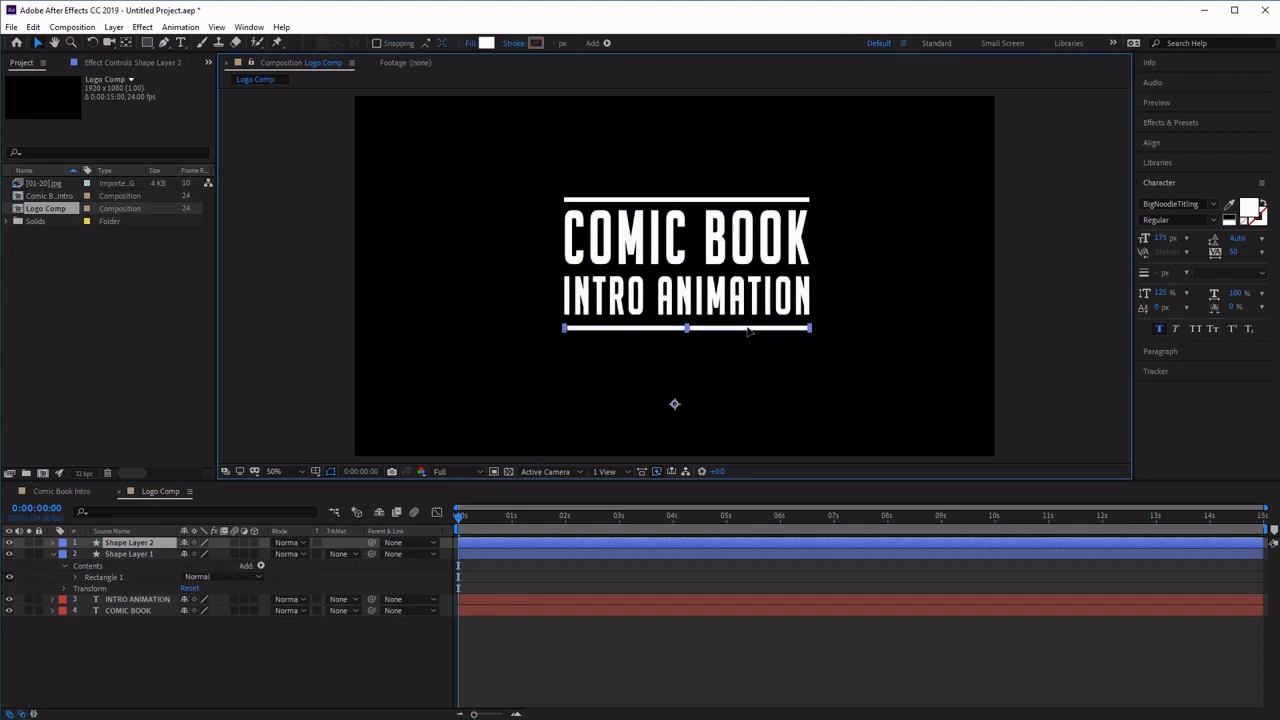
left_click(773, 403)
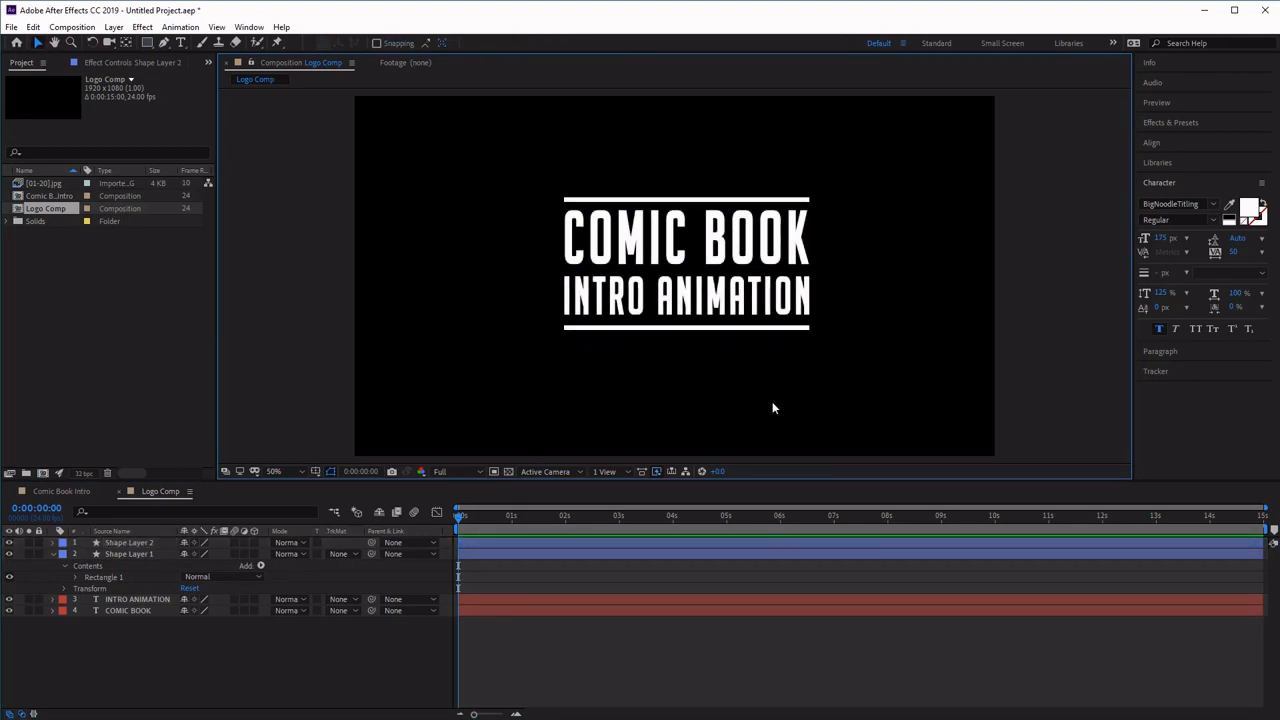
- Centre all four logo layers together in the frame using the Title/Action Safe overlay, and hide the overlay again
key("ctrl+a")
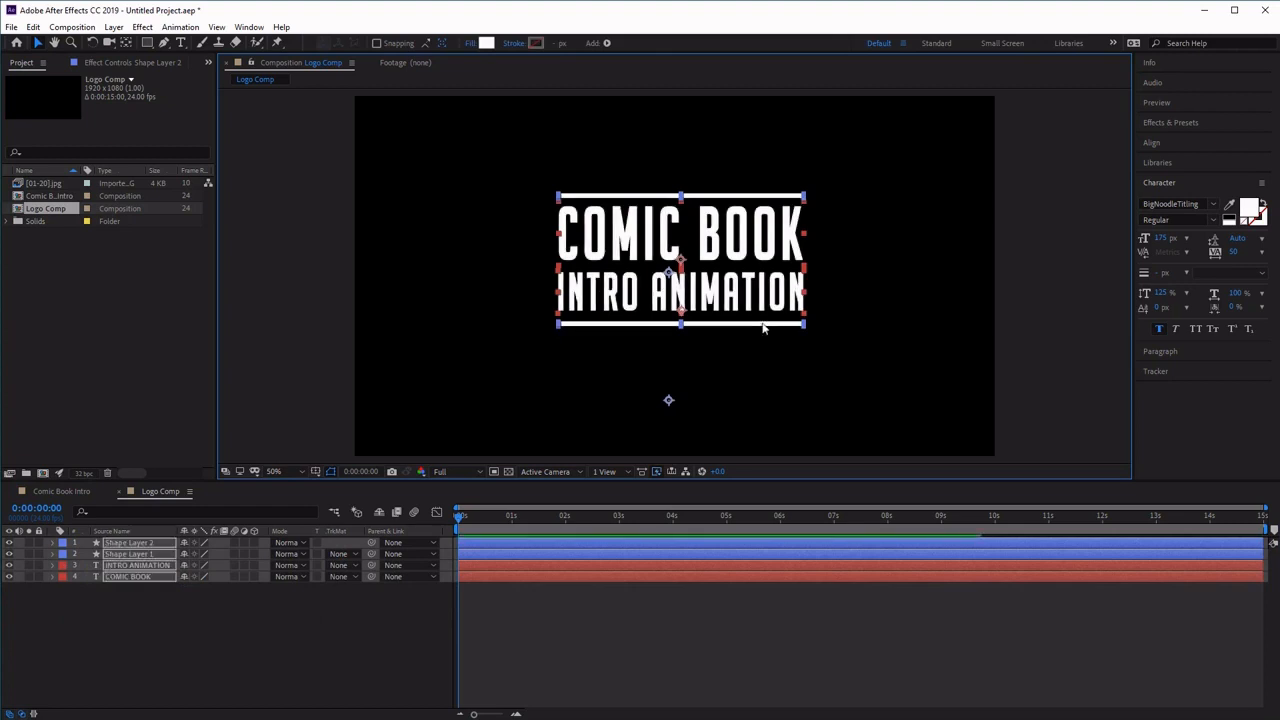
left_click(742, 392)
left_click(153, 543)
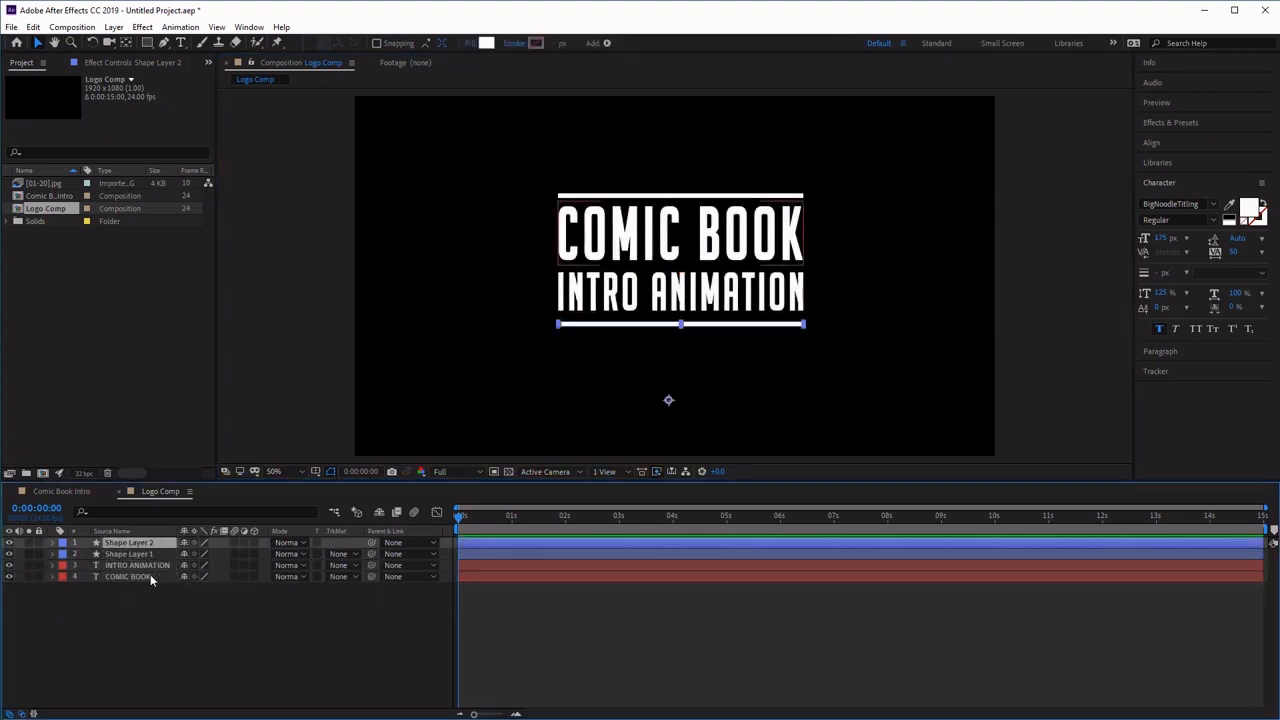
left_click(150, 575, "shift")
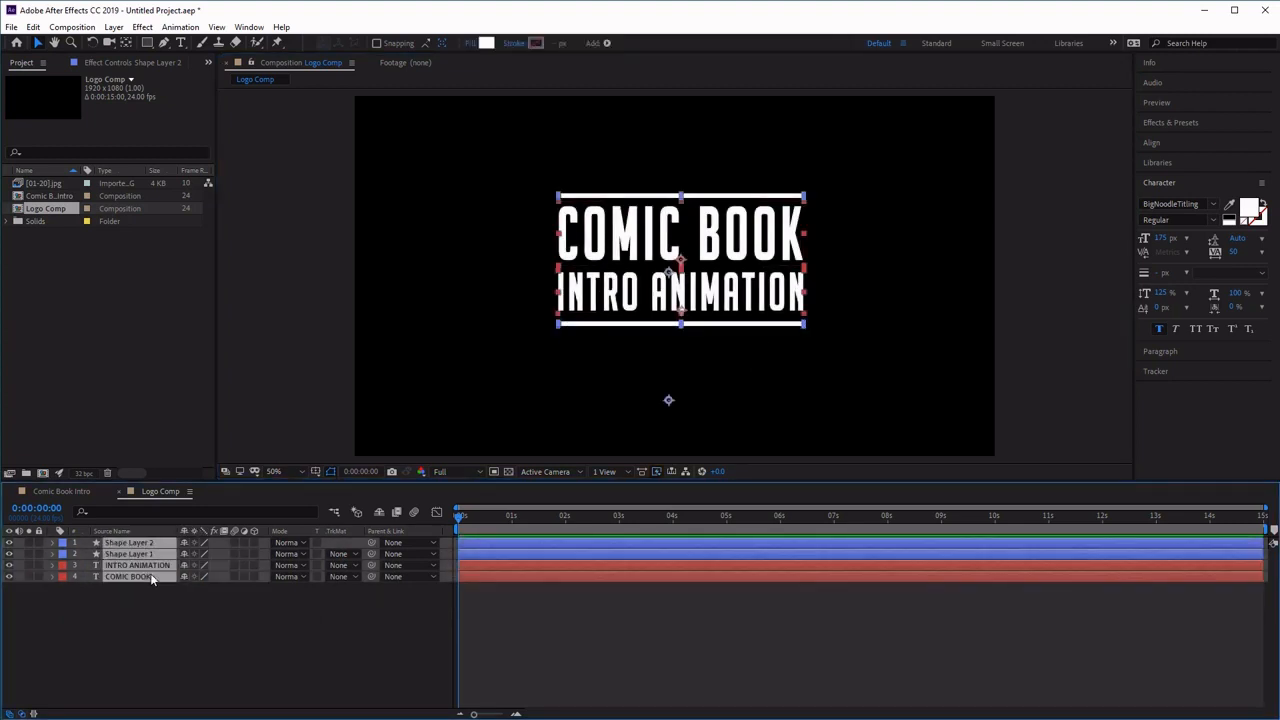
left_click(316, 473)
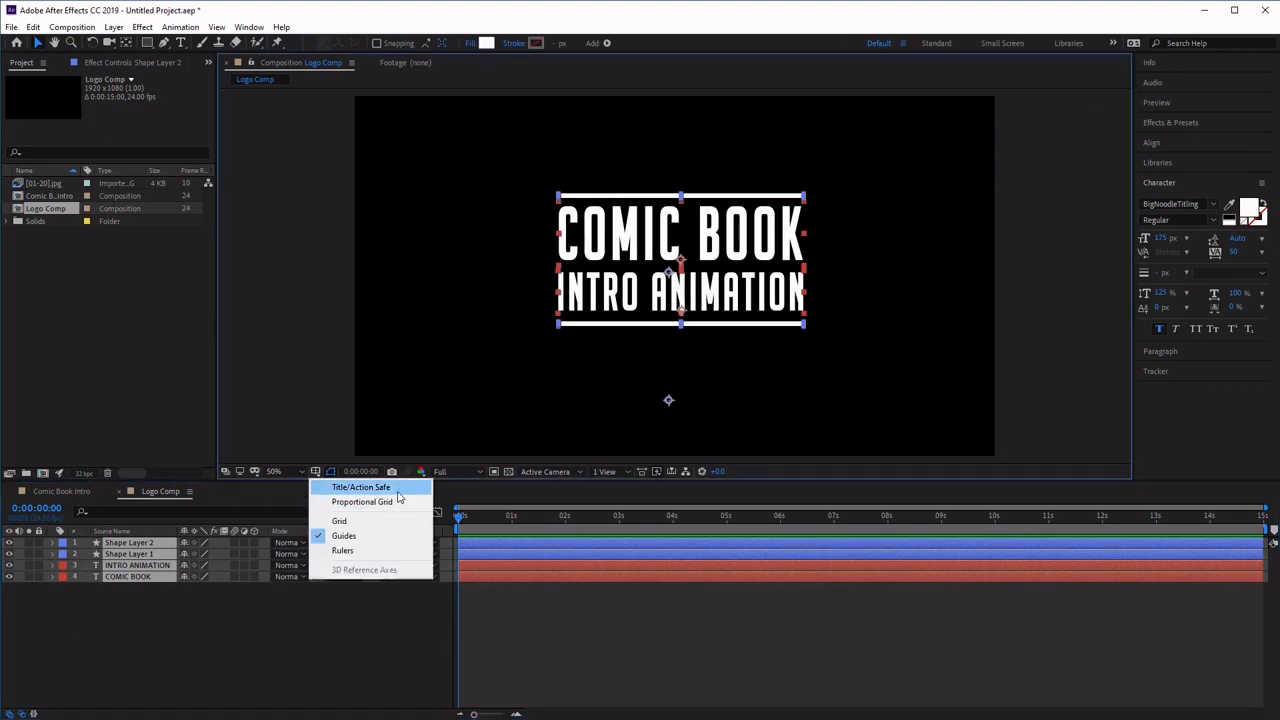
left_click(398, 490)
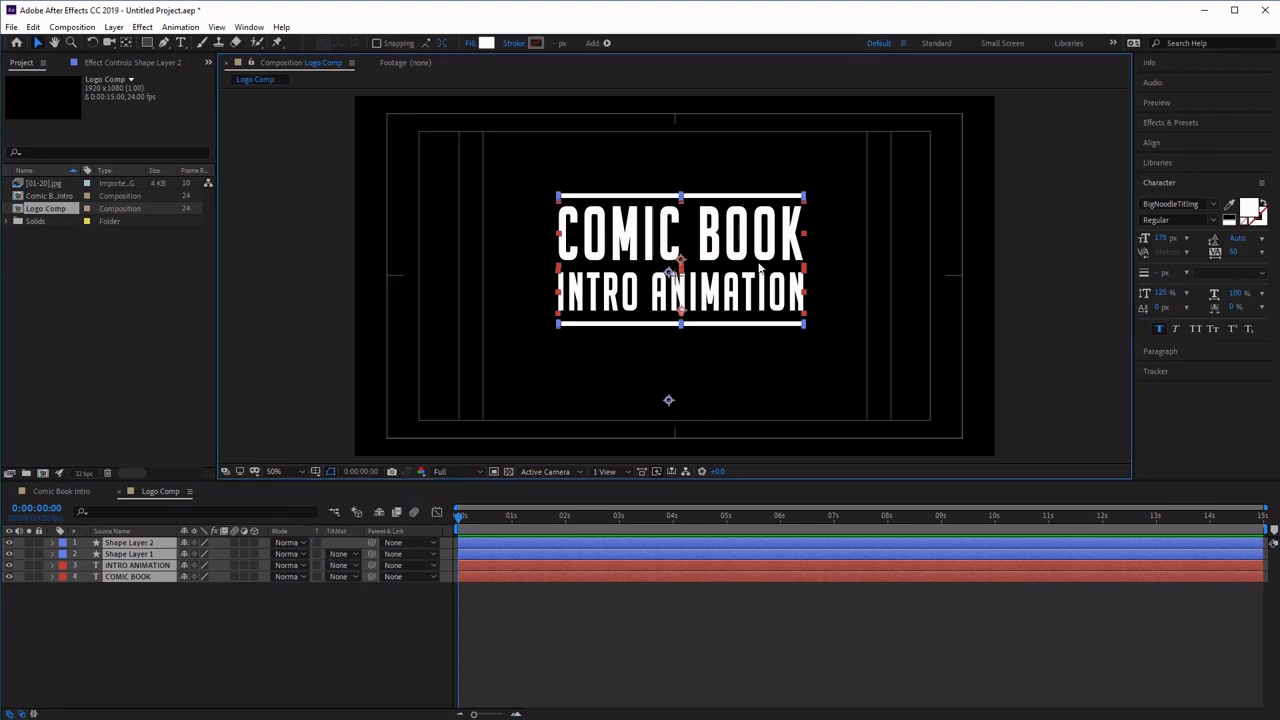
mouse_move(763, 267)
left_mouse_down()
mouse_move(777, 294)
mouse_move(790, 284)
mouse_move(764, 267)
mouse_move(752, 275)
left_mouse_up()
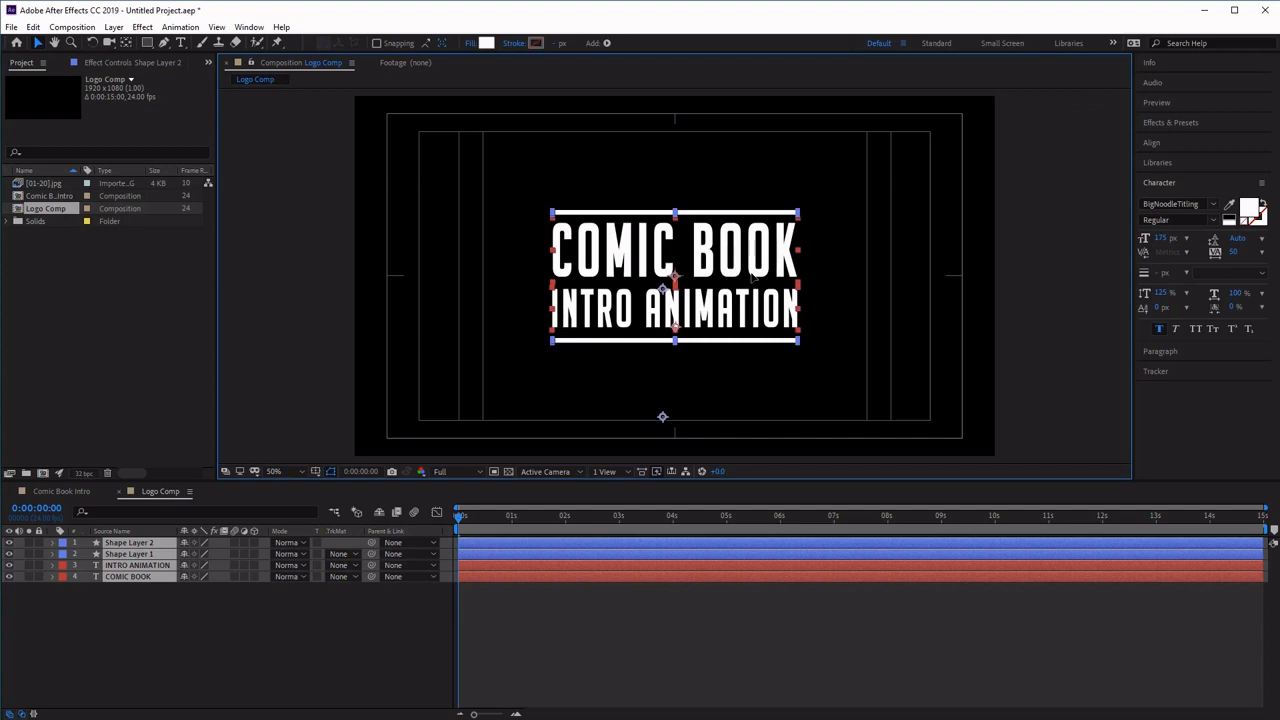
left_click(742, 376)
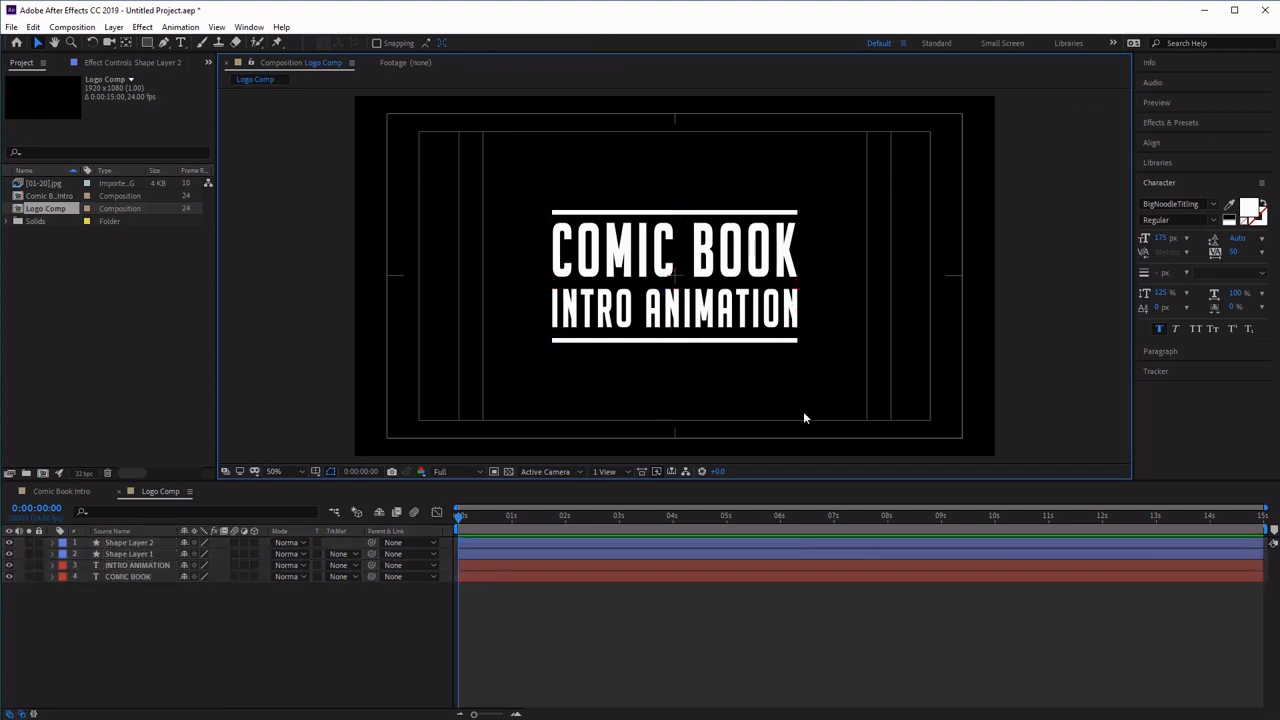
left_click(316, 472)
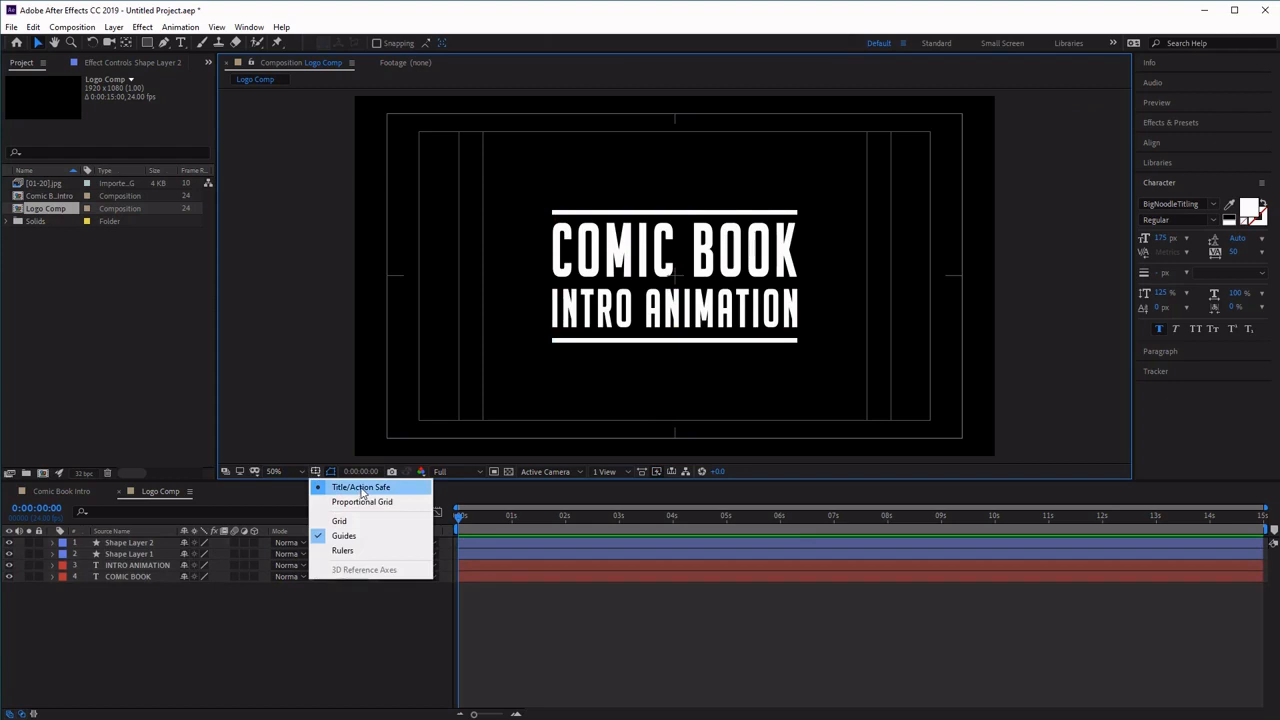
left_click(361, 488)
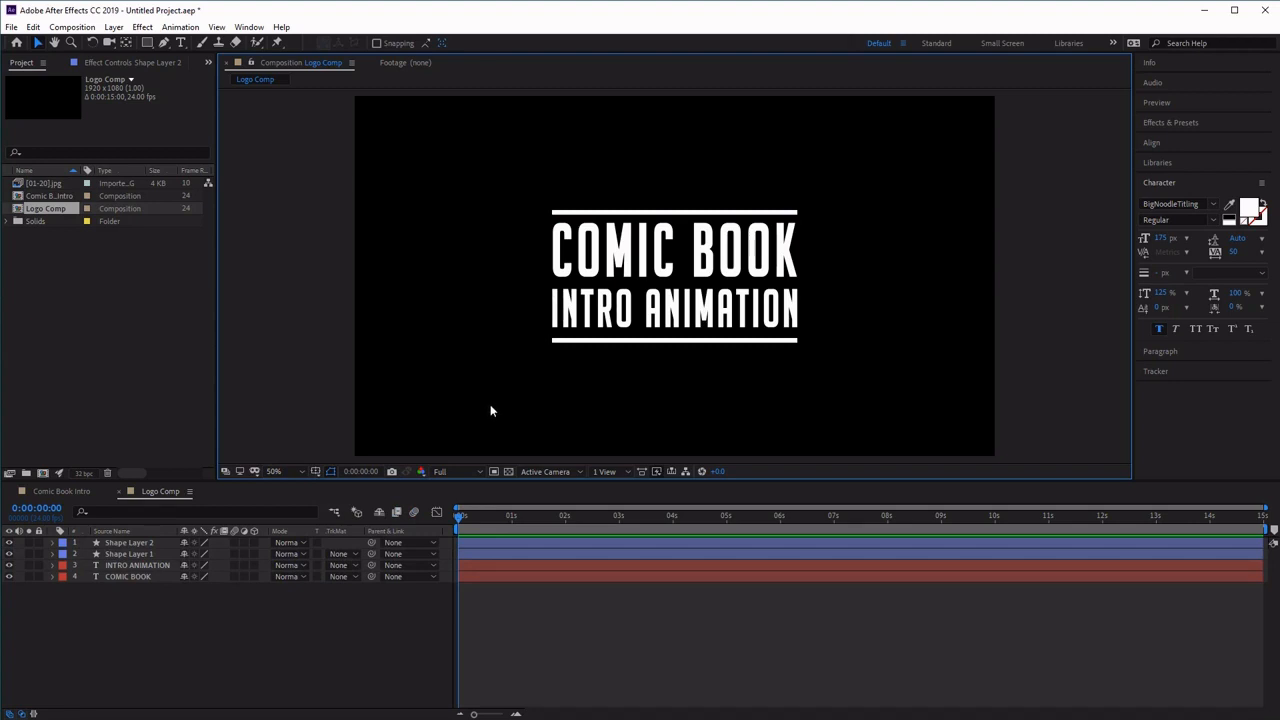
- Close the Comic Book Intro timeline and reopen that composition from the project items
left_click(69, 487)
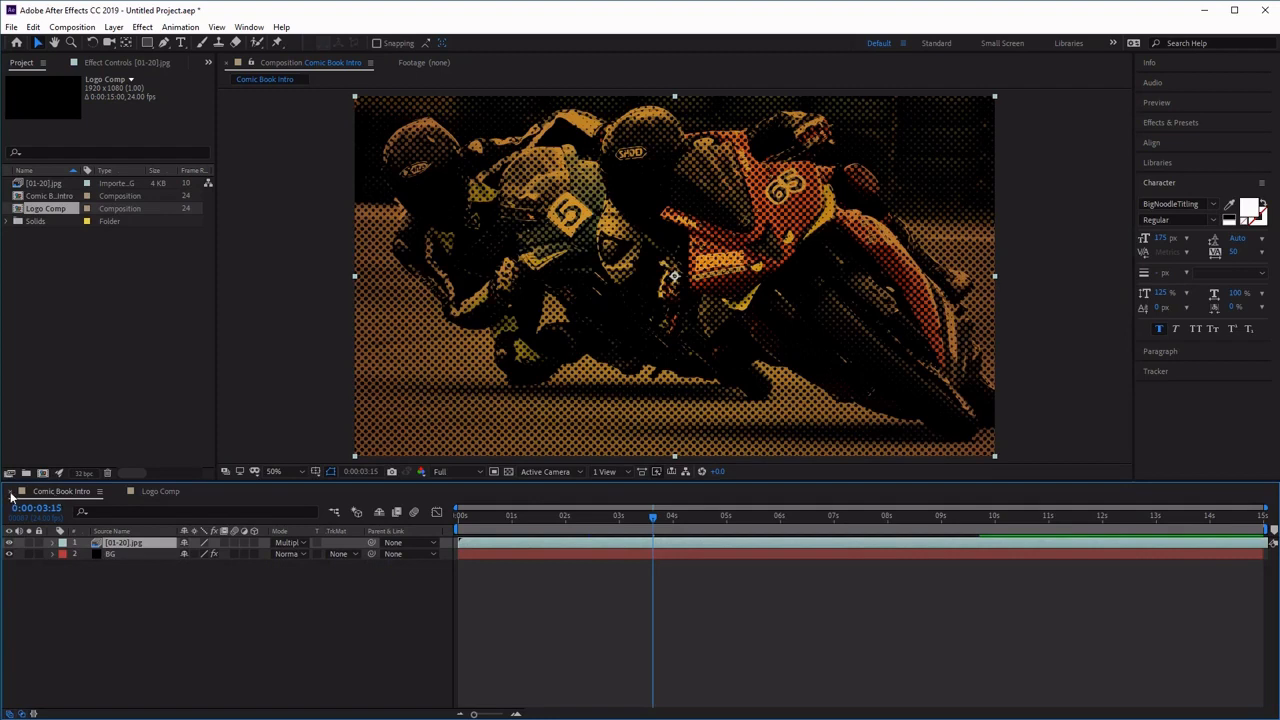
left_click(12, 492)
left_click(72, 196)
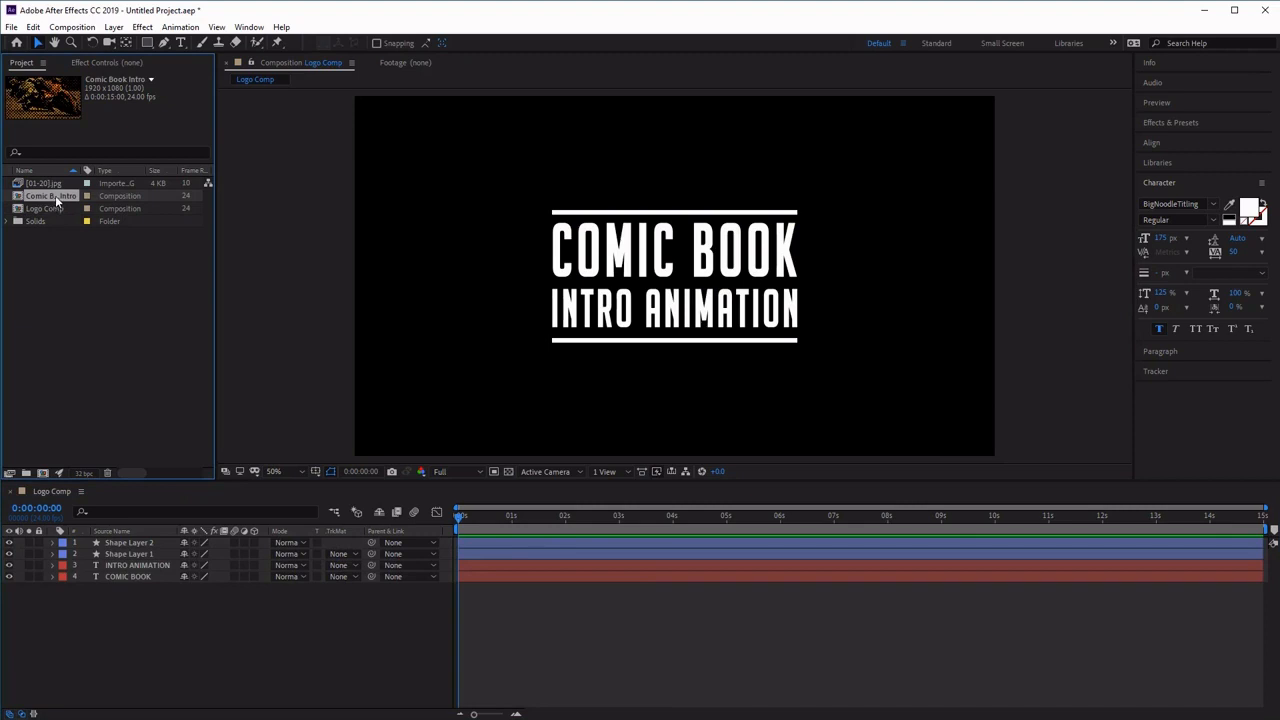
double_click(55, 195)
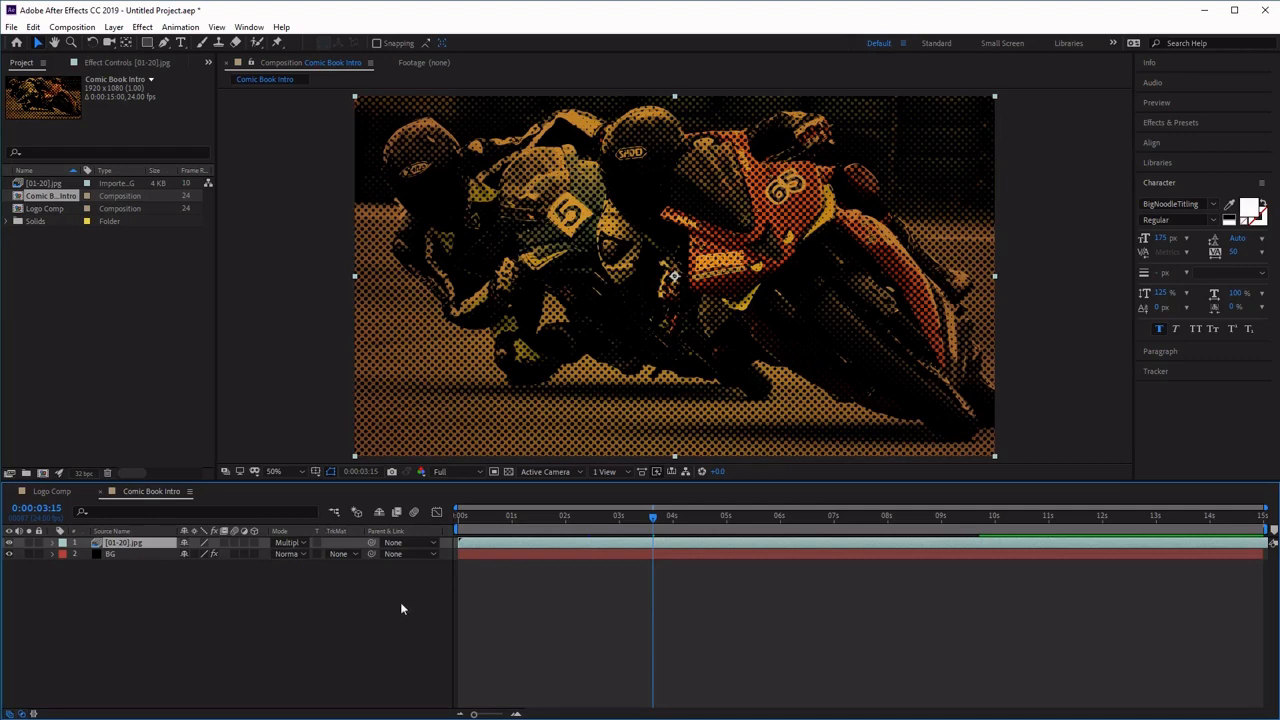
- Add an Opacity keyframe of 100% to the [01-20].jpg layer at 0:00:05:00
left_click_drag(653, 520, 691, 526)
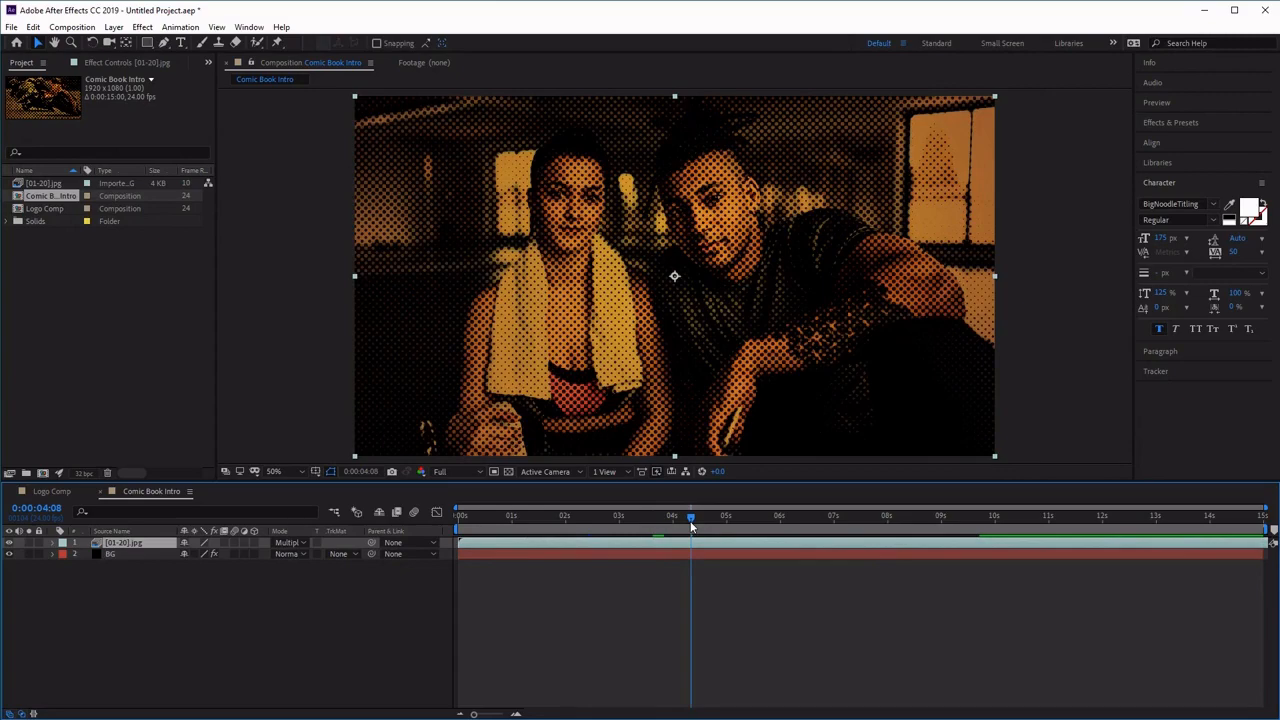
left_click_drag(691, 526, 728, 538)
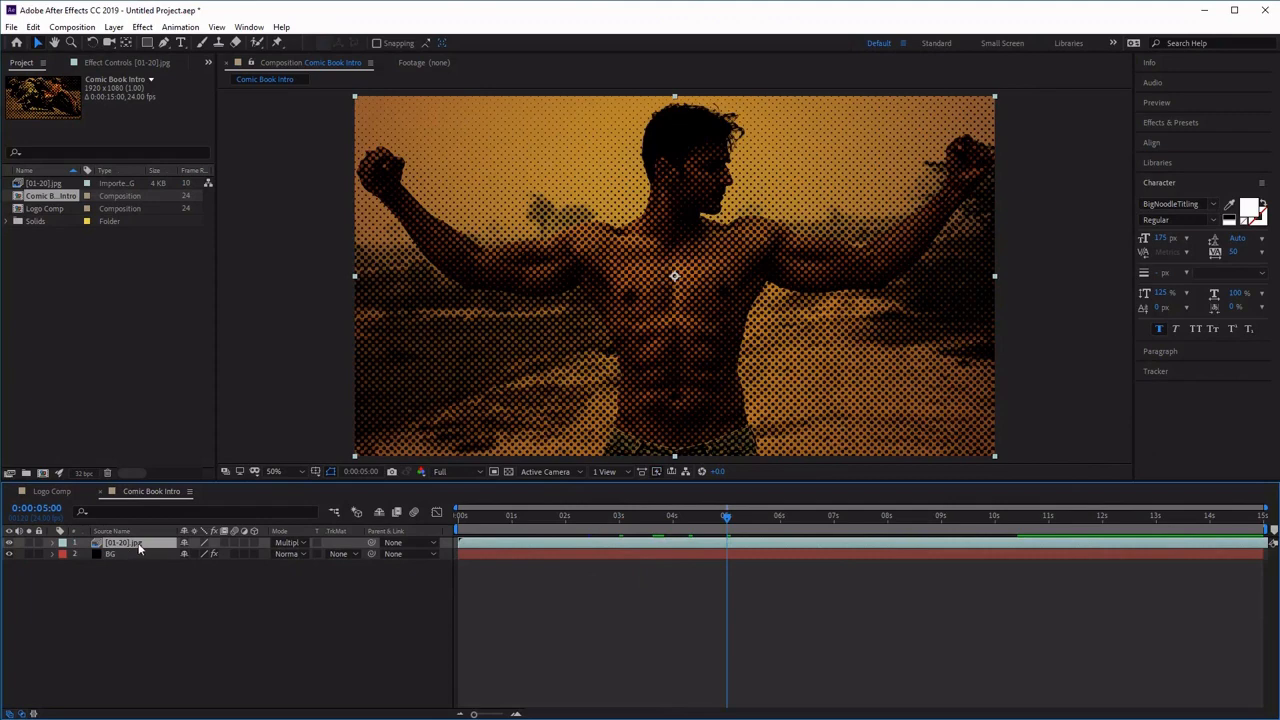
left_click(55, 544)
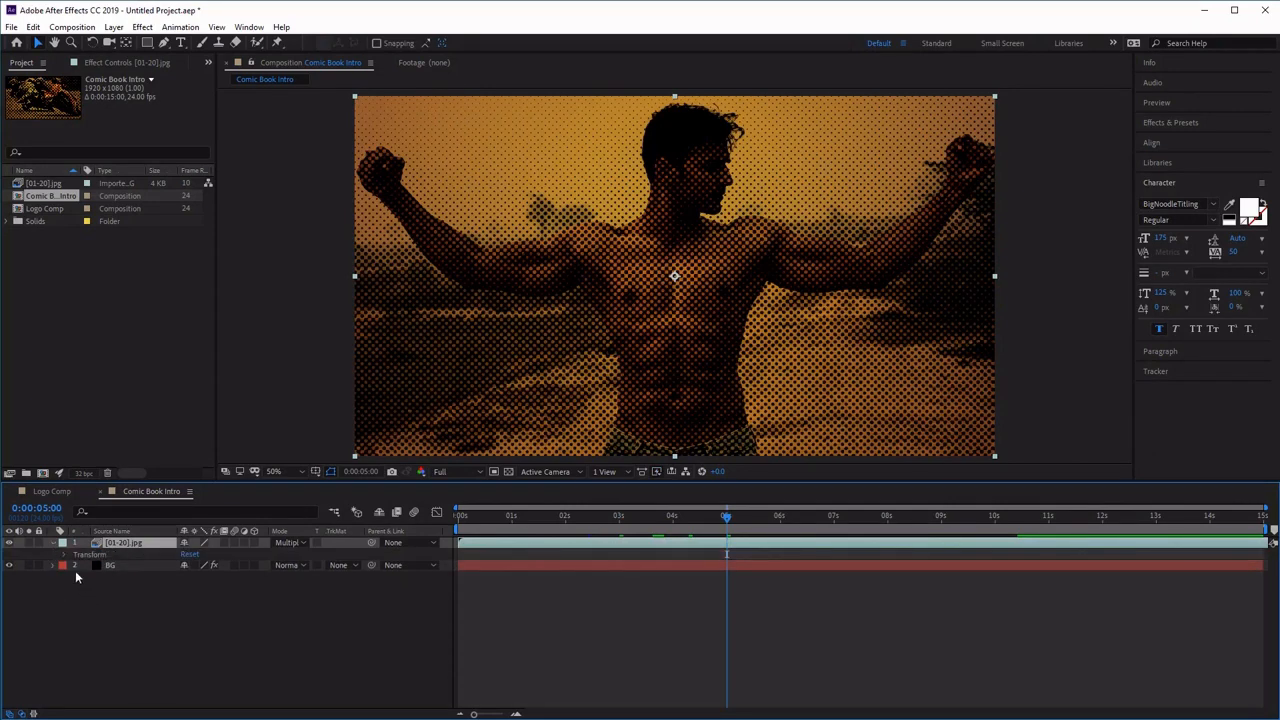
left_click(66, 556)
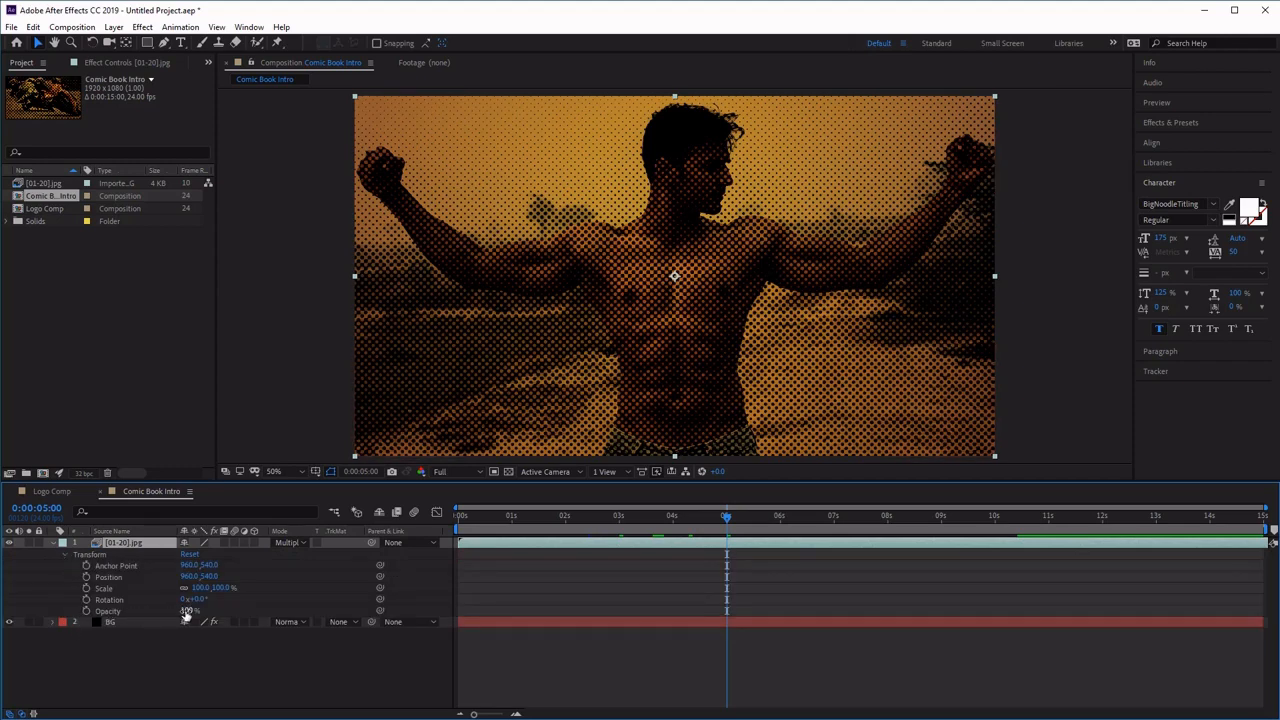
left_click(86, 611)
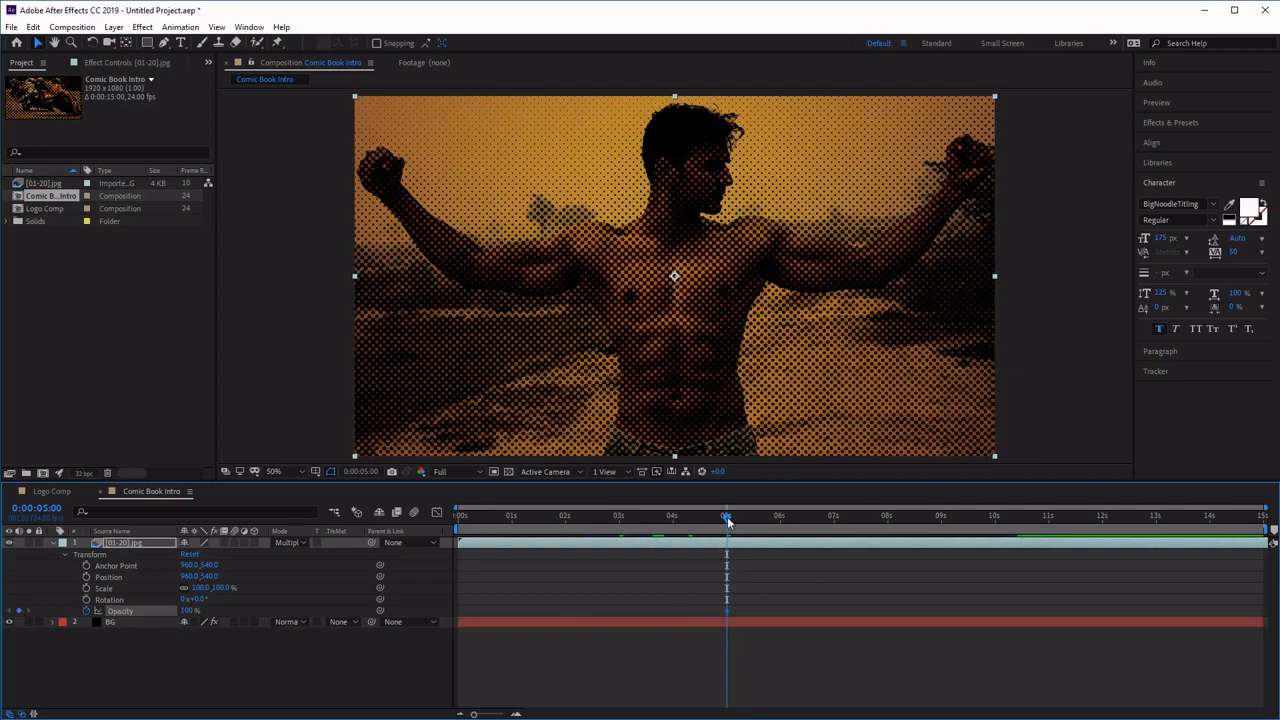
- Set the [01-20].jpg layer's Opacity to 0% at 0:00:08:00 and scrub through the fade
left_click_drag(727, 520, 891, 533)
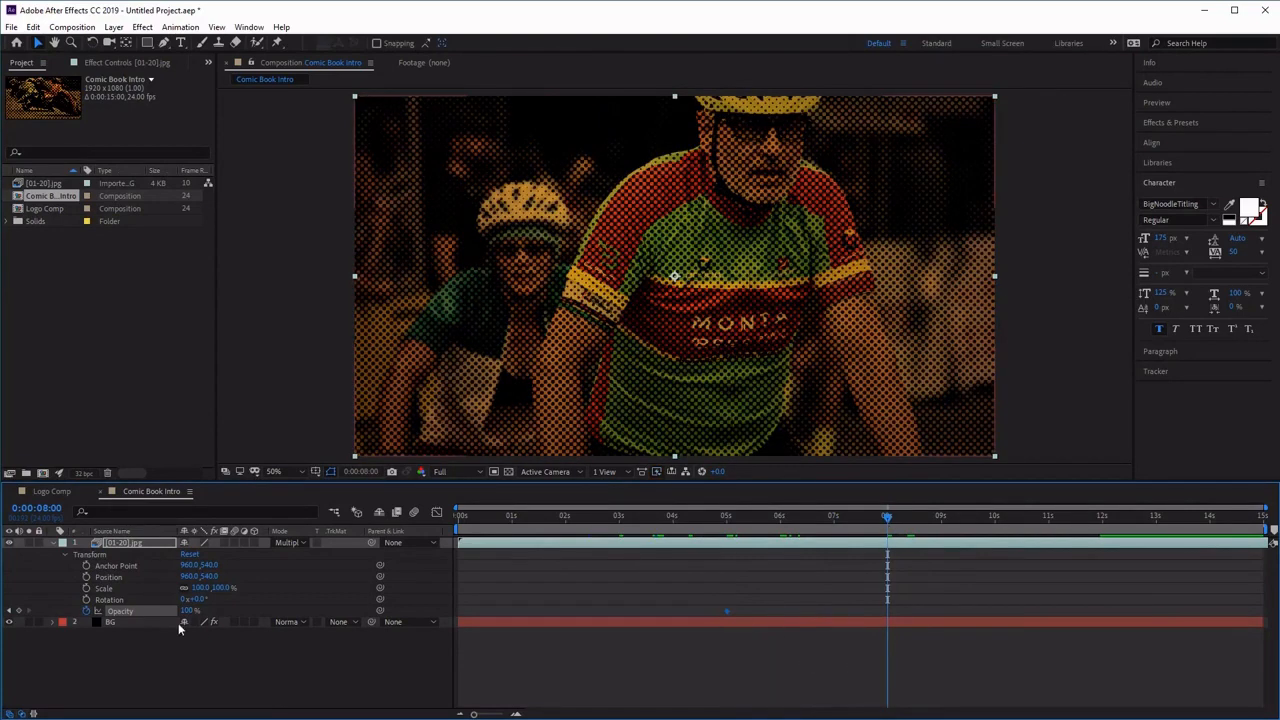
left_click_drag(188, 614, 27, 620)
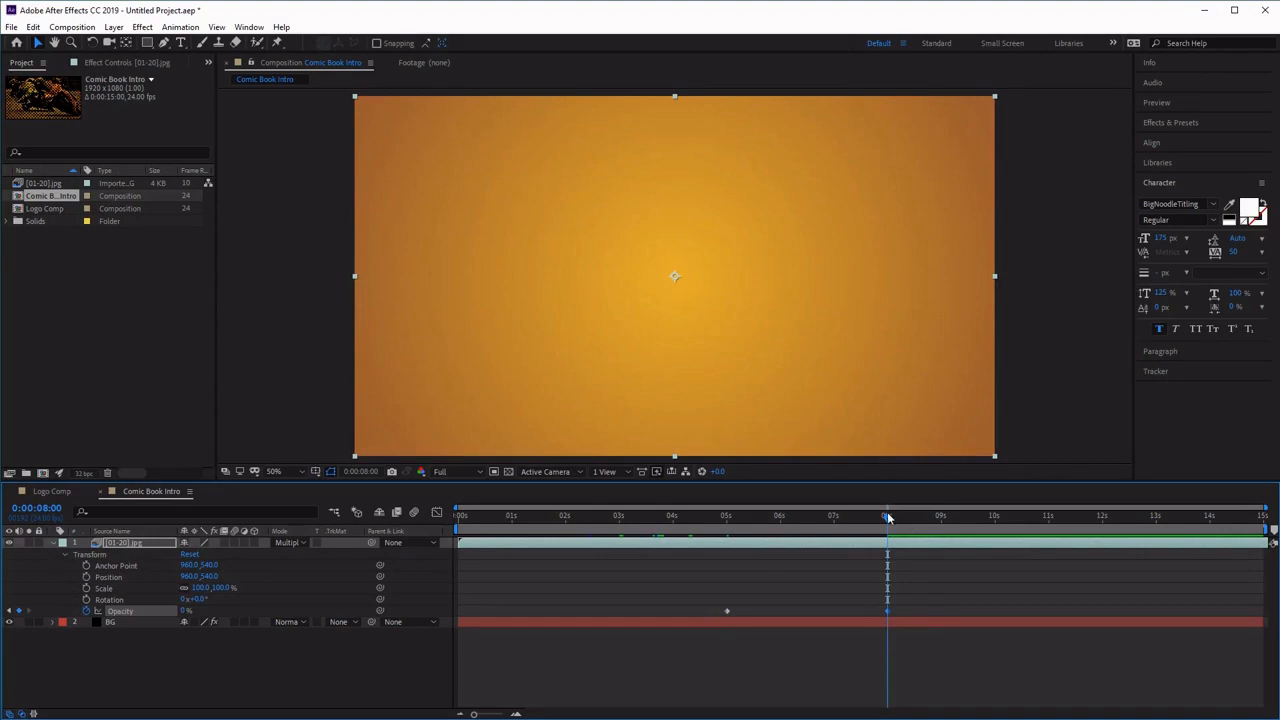
left_click_drag(887, 512, 932, 563)
left_click_drag(933, 563, 708, 554)
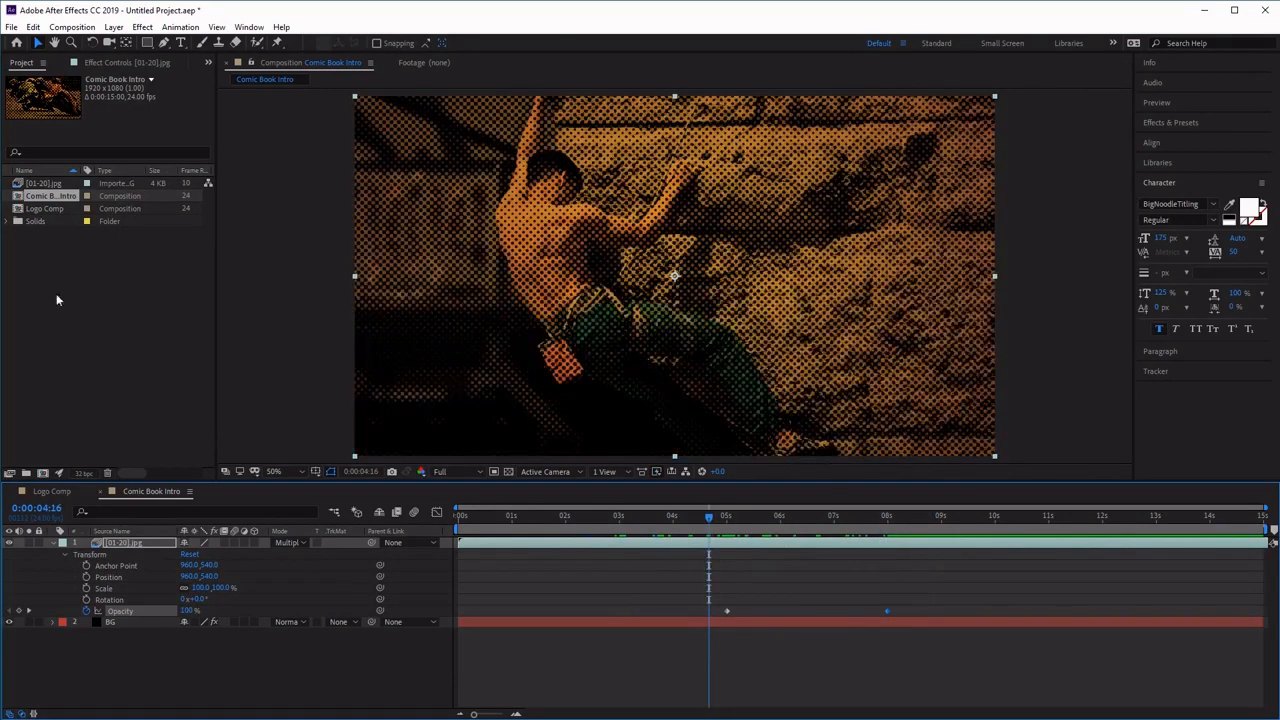
- Place Logo Comp above the [01-20].jpg layer in Comic Book Intro and apply the Gradient Wipe effect to it
left_click(57, 212)
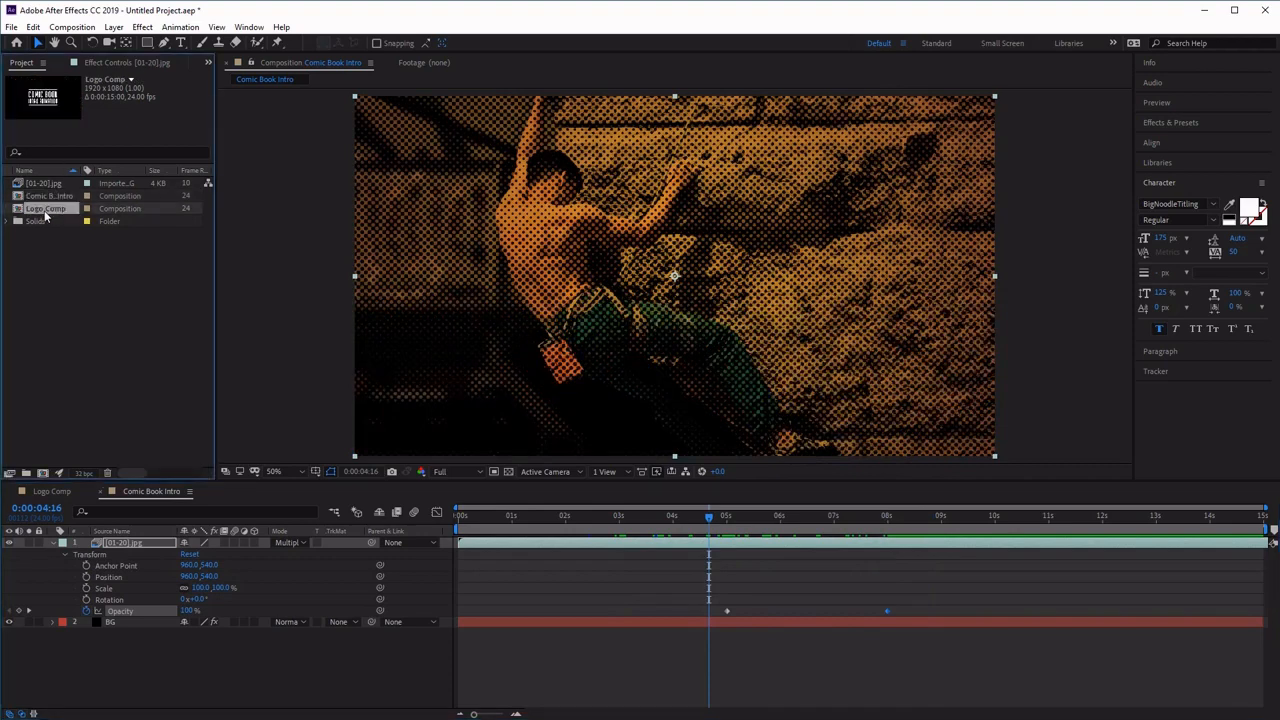
left_click_drag(45, 213, 143, 545)
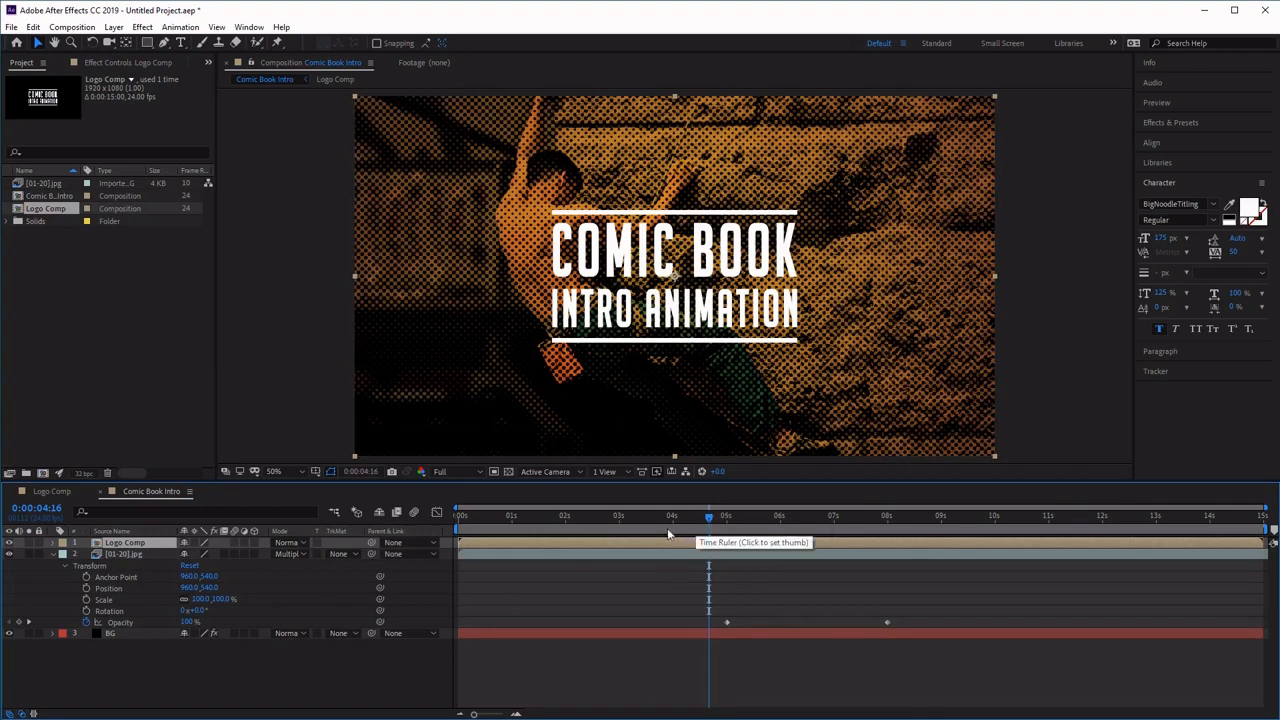
left_click(142, 27)
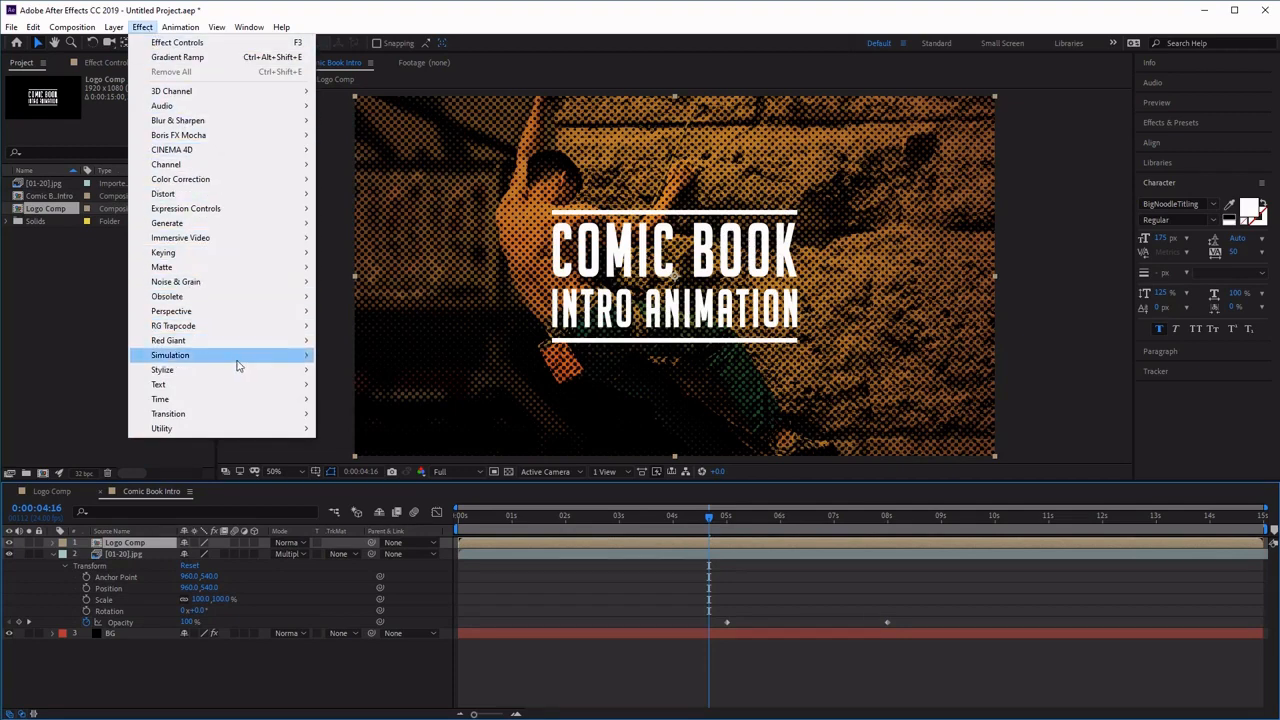
mouse_move(245, 412)
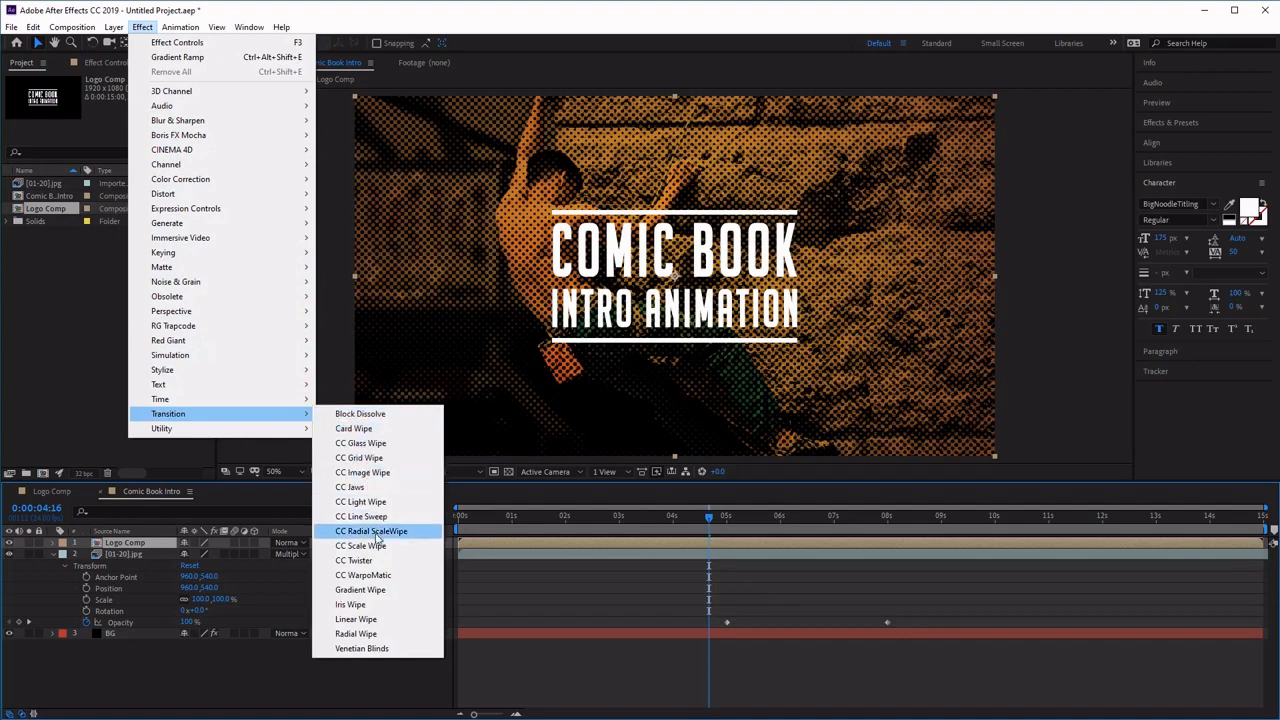
left_click(380, 590)
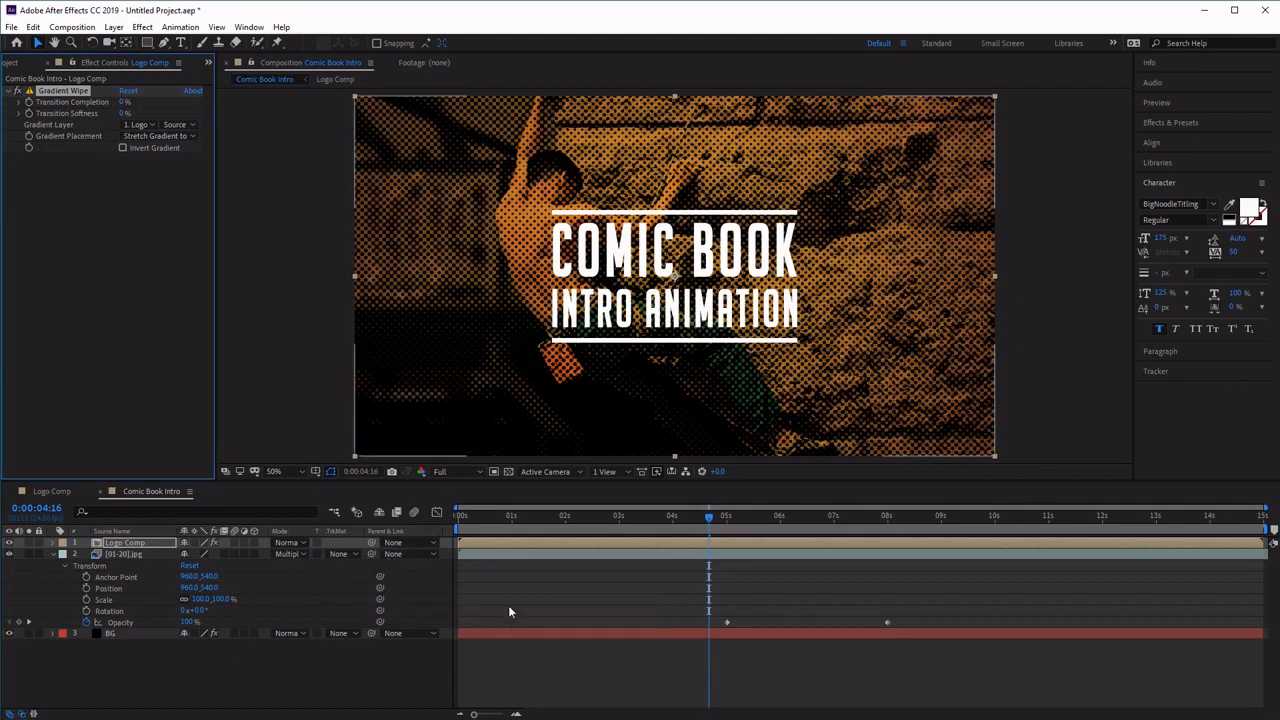
- At 0:00:03:00, set the Transition Completion of Logo Comp's Gradient Wipe to 100%
left_click_drag(711, 521, 621, 537)
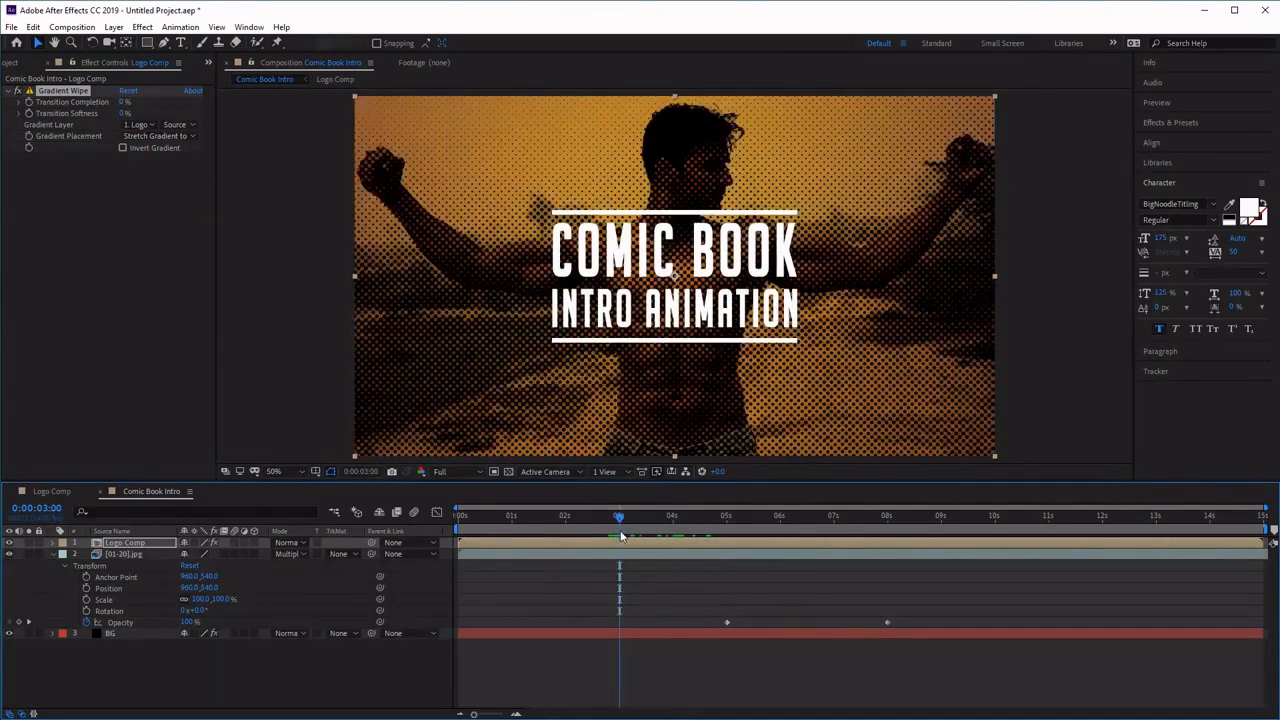
left_click(129, 544)
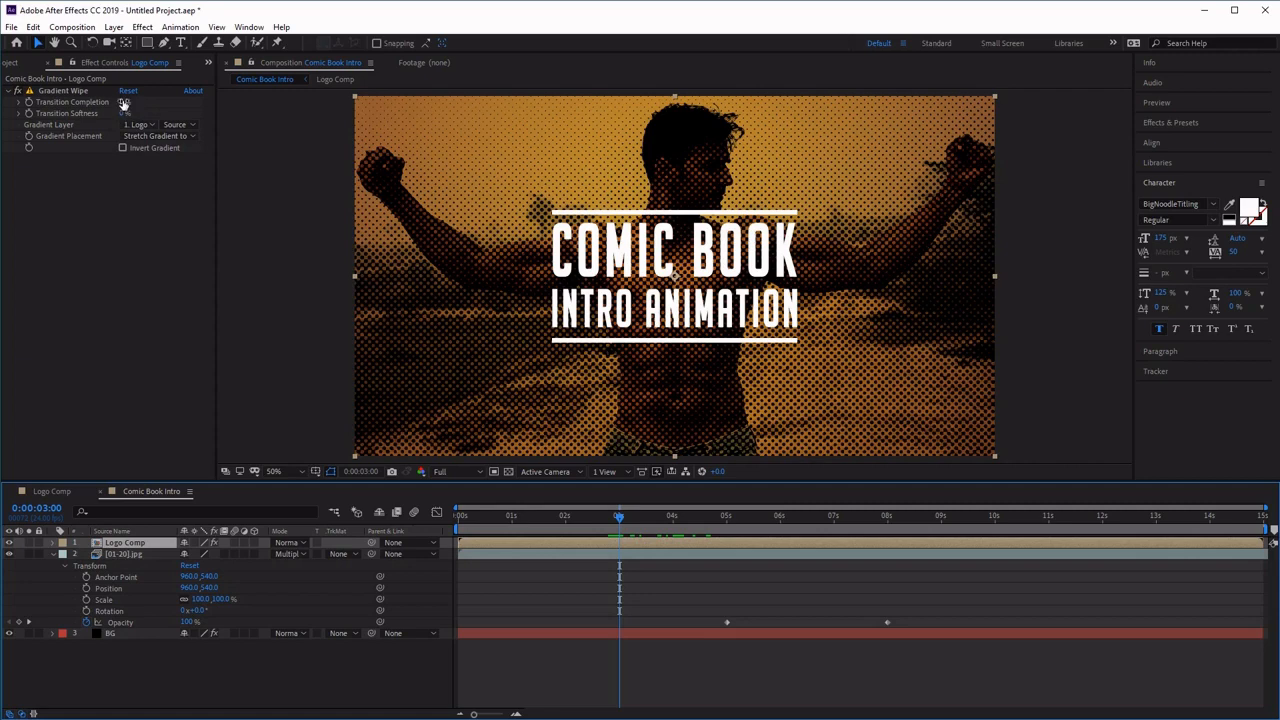
left_click_drag(124, 103, 532, 108)
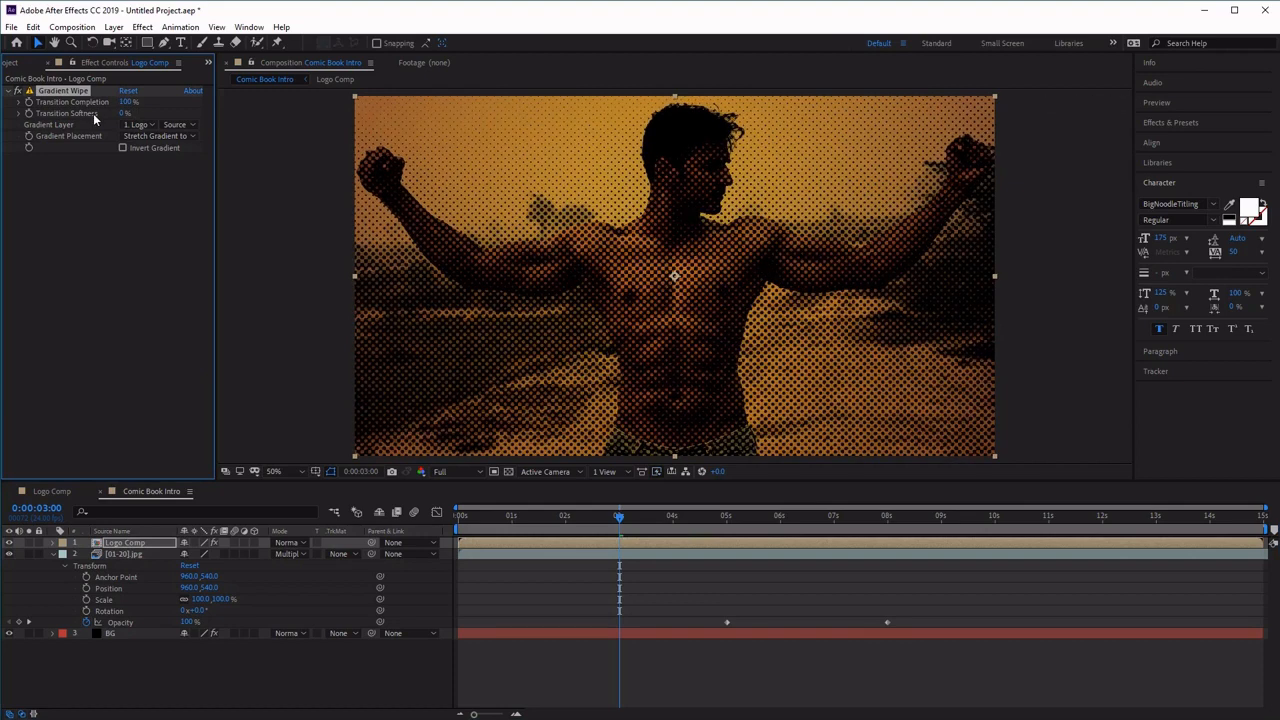
- Set the Gradient Wipe's Transition Softness to 20% and choose [01-20].jpg as its Gradient Layer
left_click(124, 113)
type("20")
key("Return")
left_click(148, 126)
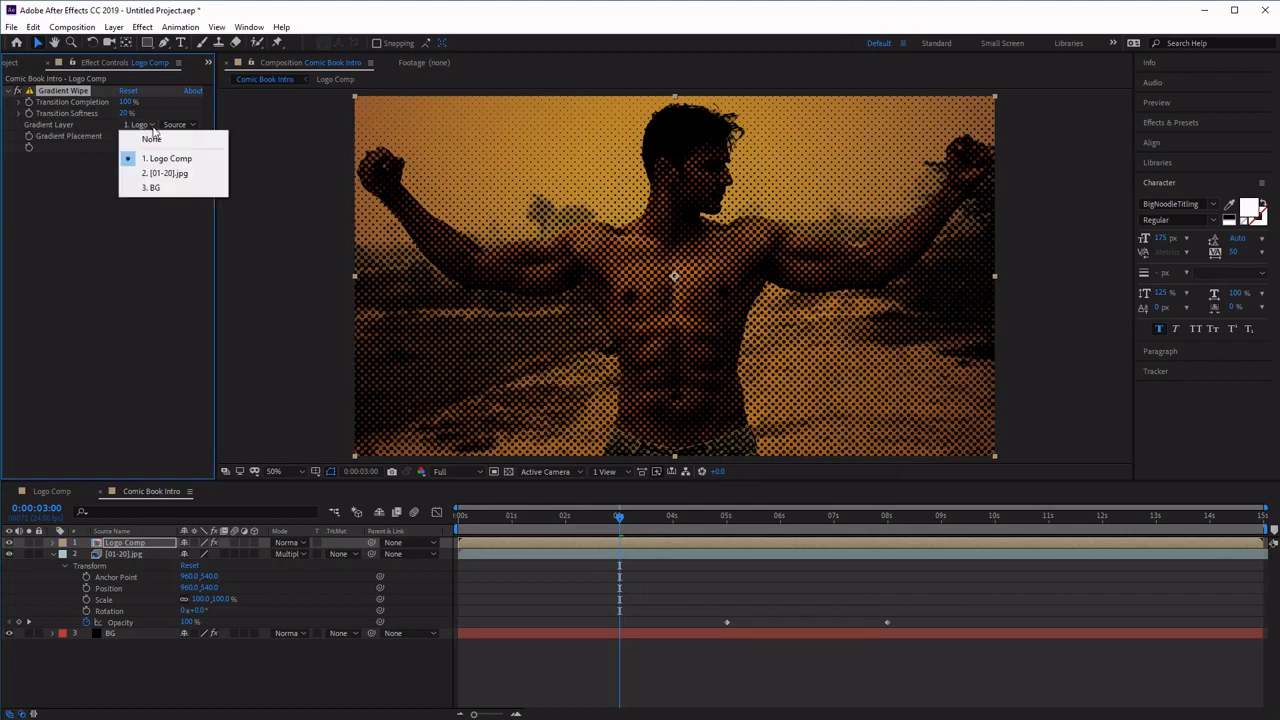
left_click(189, 175)
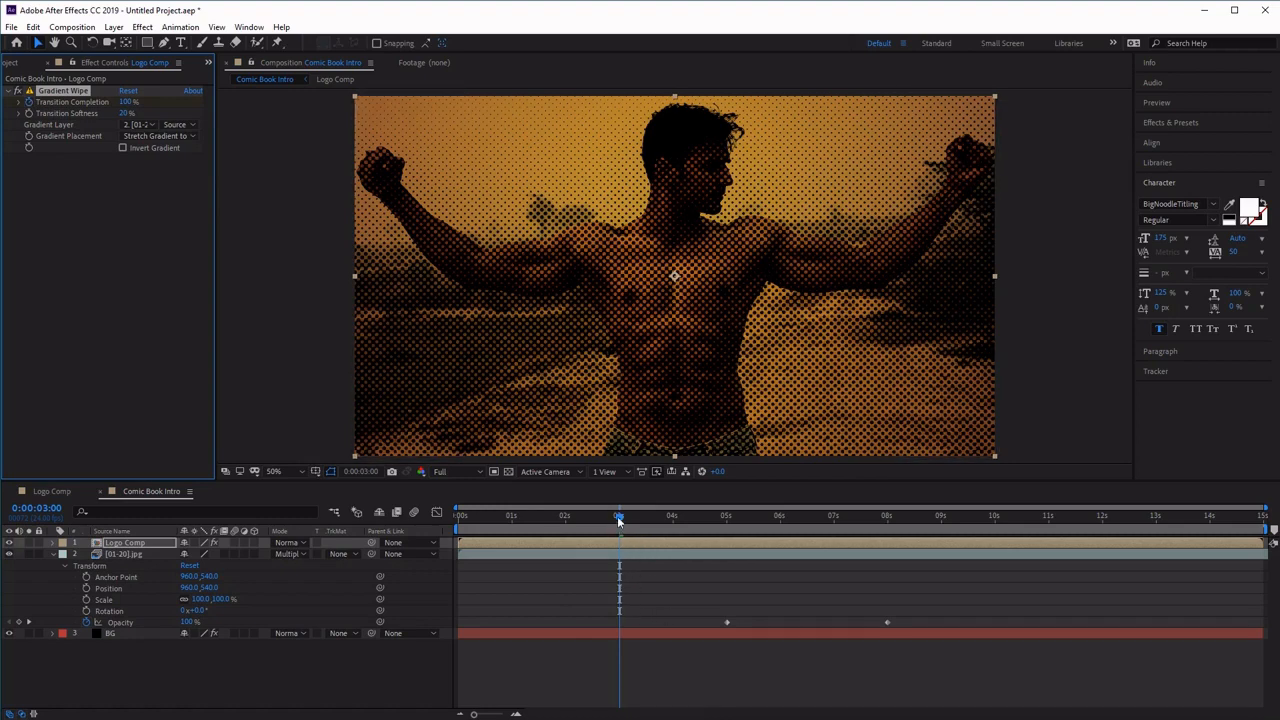
- Add a Transition Completion keyframe of 0% at 0:00:07:00 to the Gradient Wipe on Logo Comp
left_click_drag(618, 516, 835, 523)
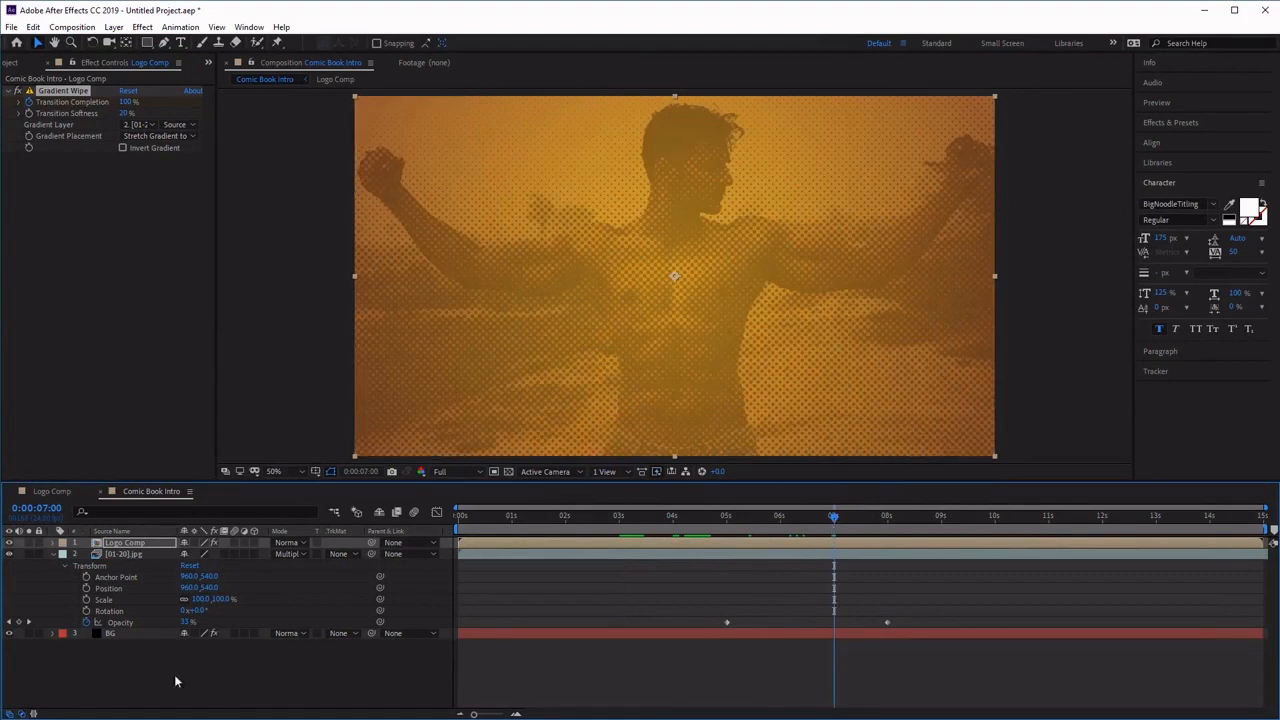
left_click(52, 562)
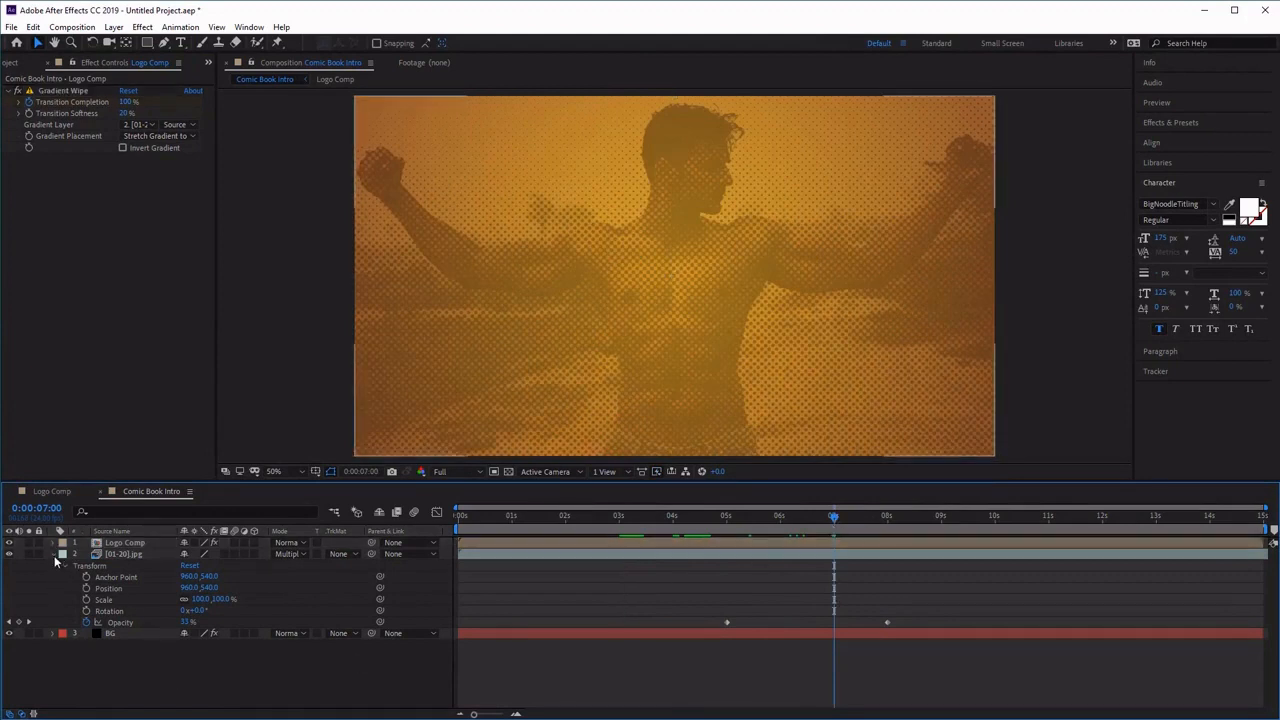
left_click(54, 555)
left_click(55, 543)
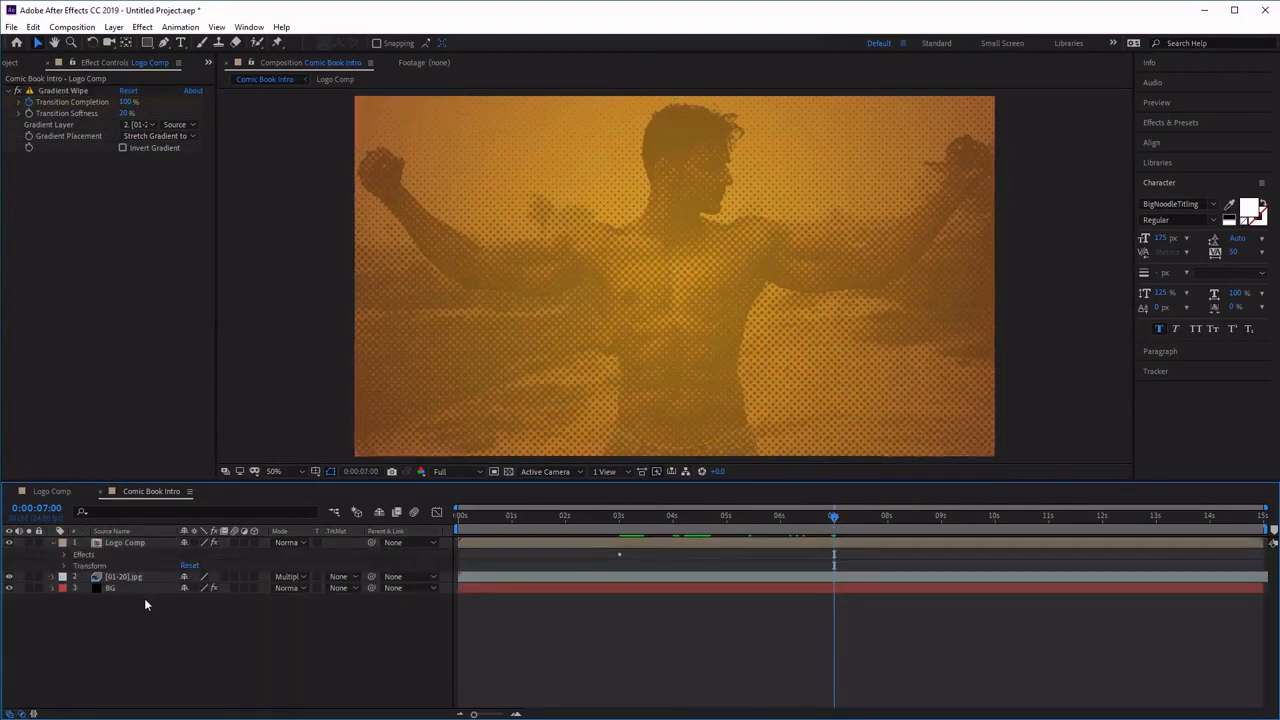
left_click(65, 555)
left_click(77, 566)
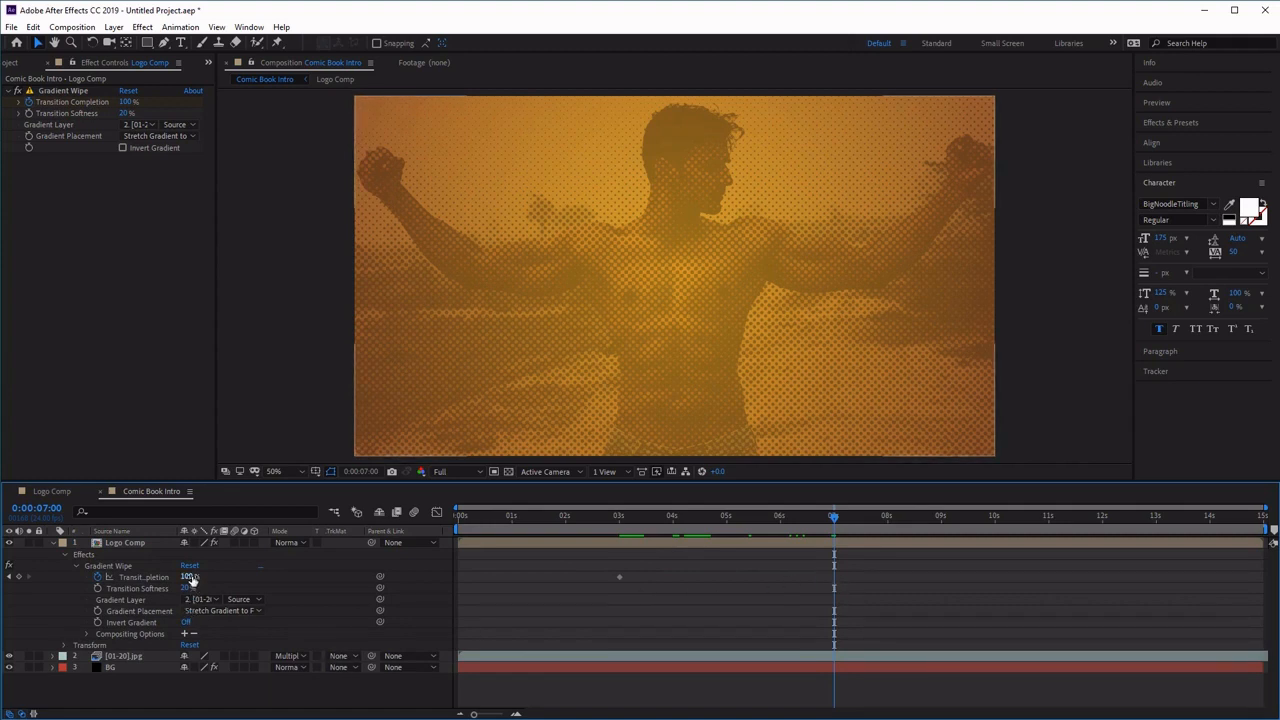
left_click_drag(192, 579, 5, 587)
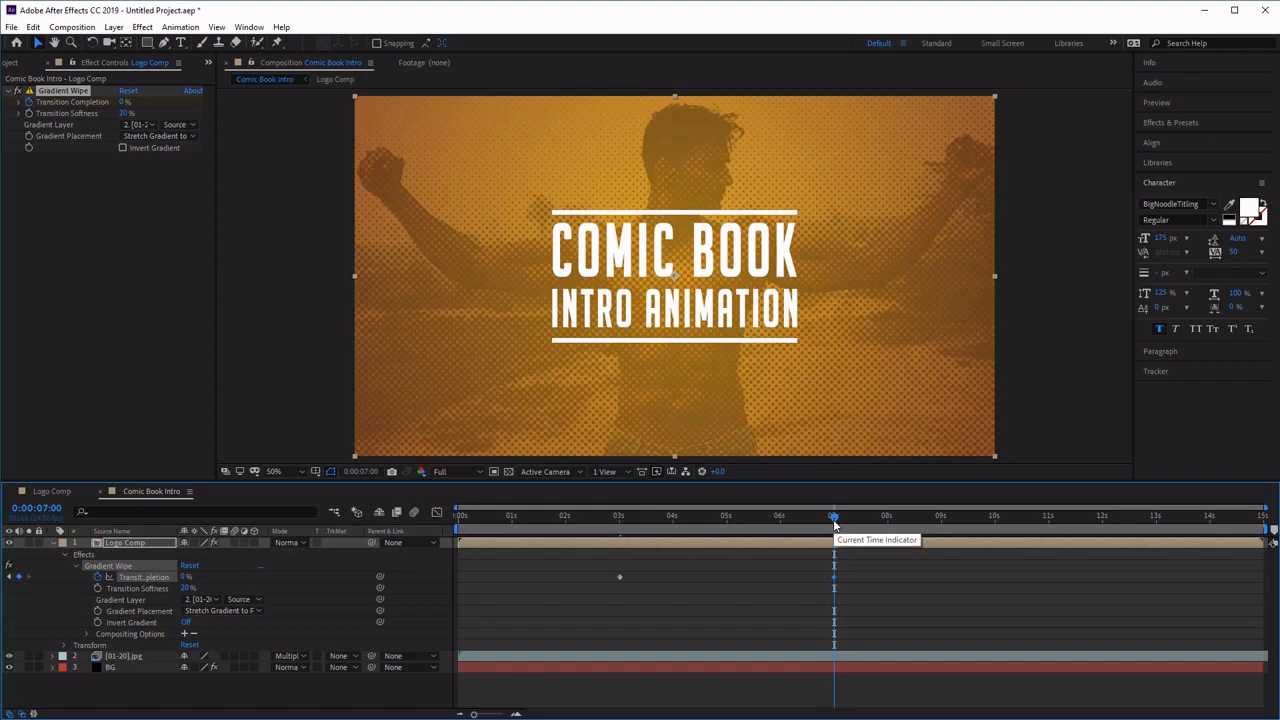
- Play back the Comic Book Intro composition from 0:00:00:00 to review the logo reveal, and replay it from near the beginning
left_click_drag(834, 524, 312, 508)
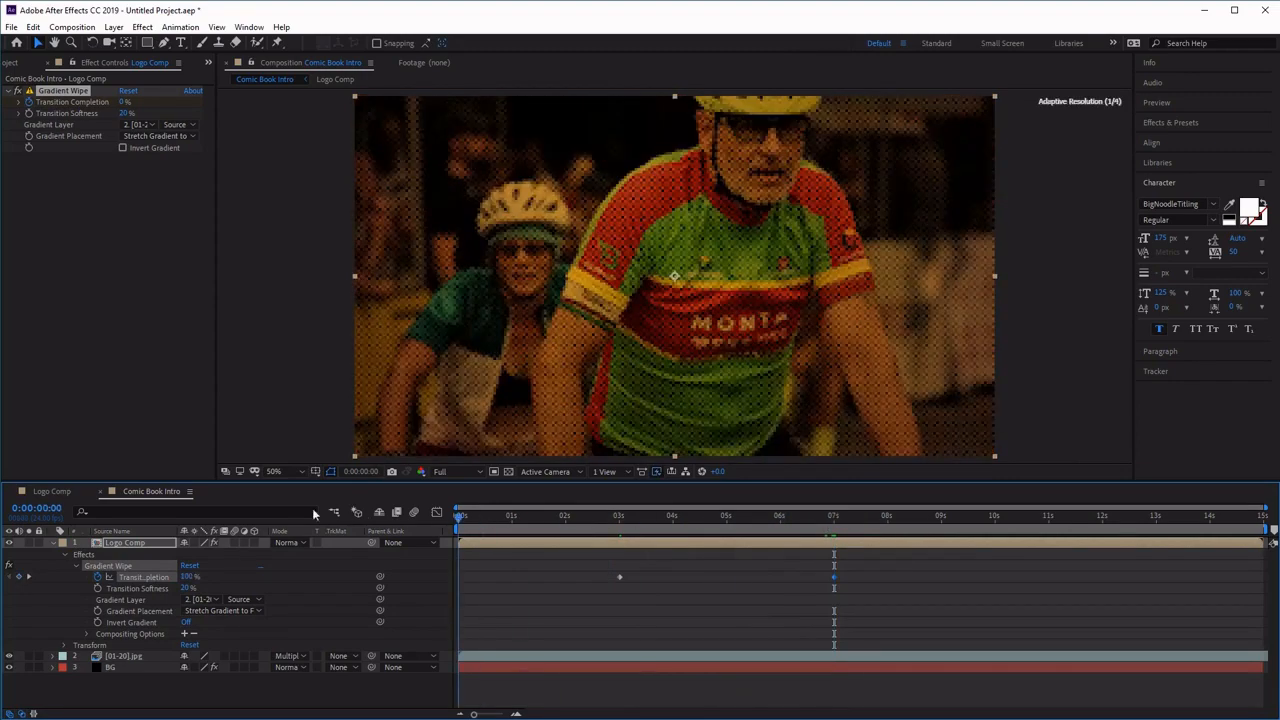
left_click(1179, 102)
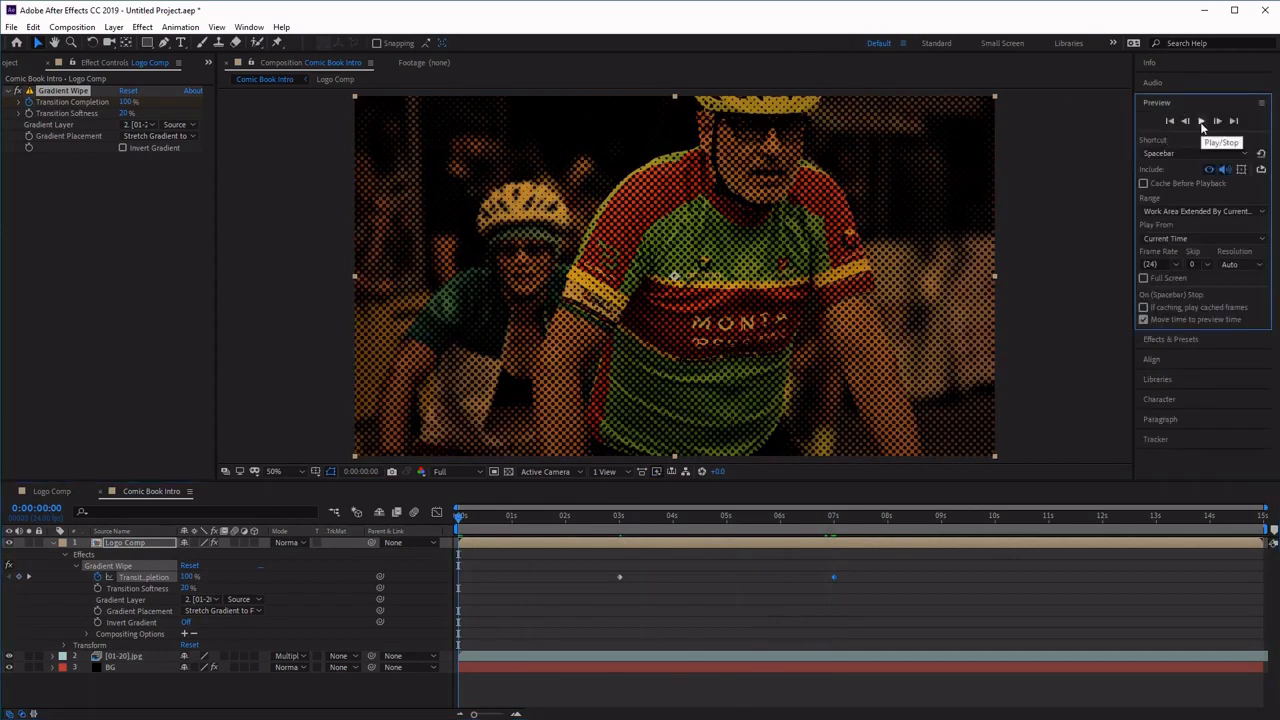
left_click(1203, 125)
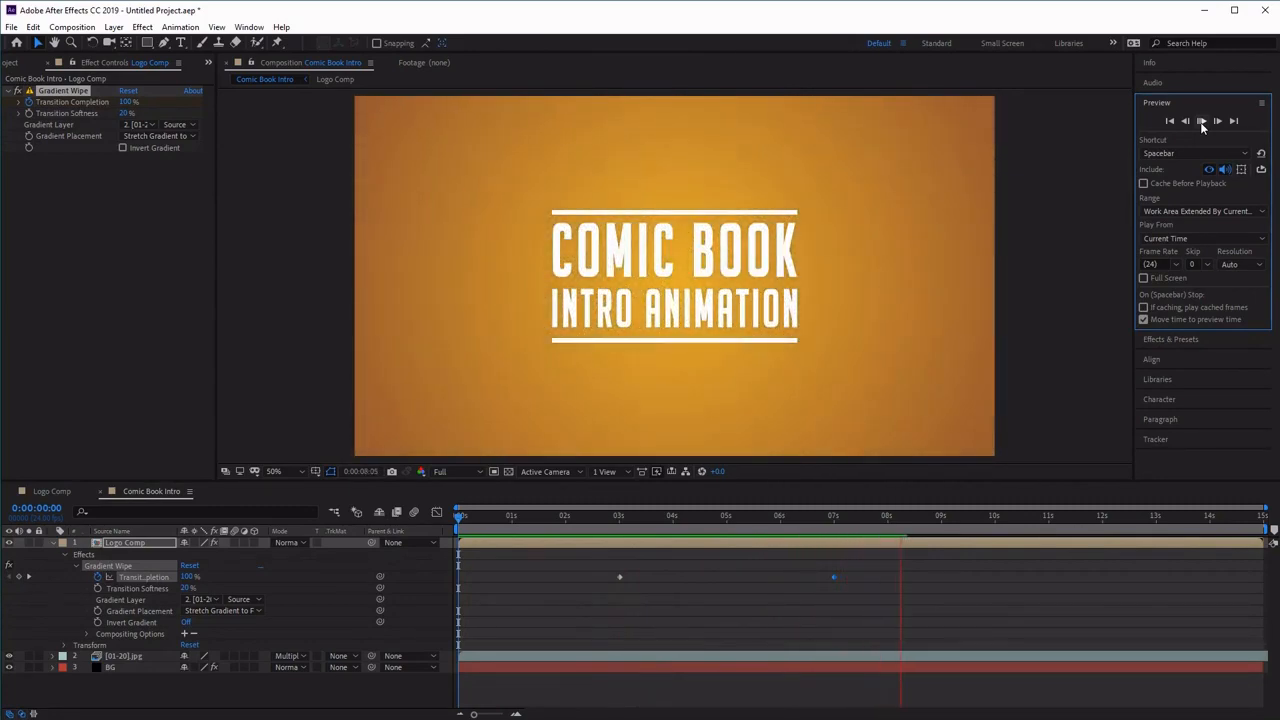
left_click(1202, 121)
left_click_drag(938, 518, 466, 518)
left_click(1202, 121)
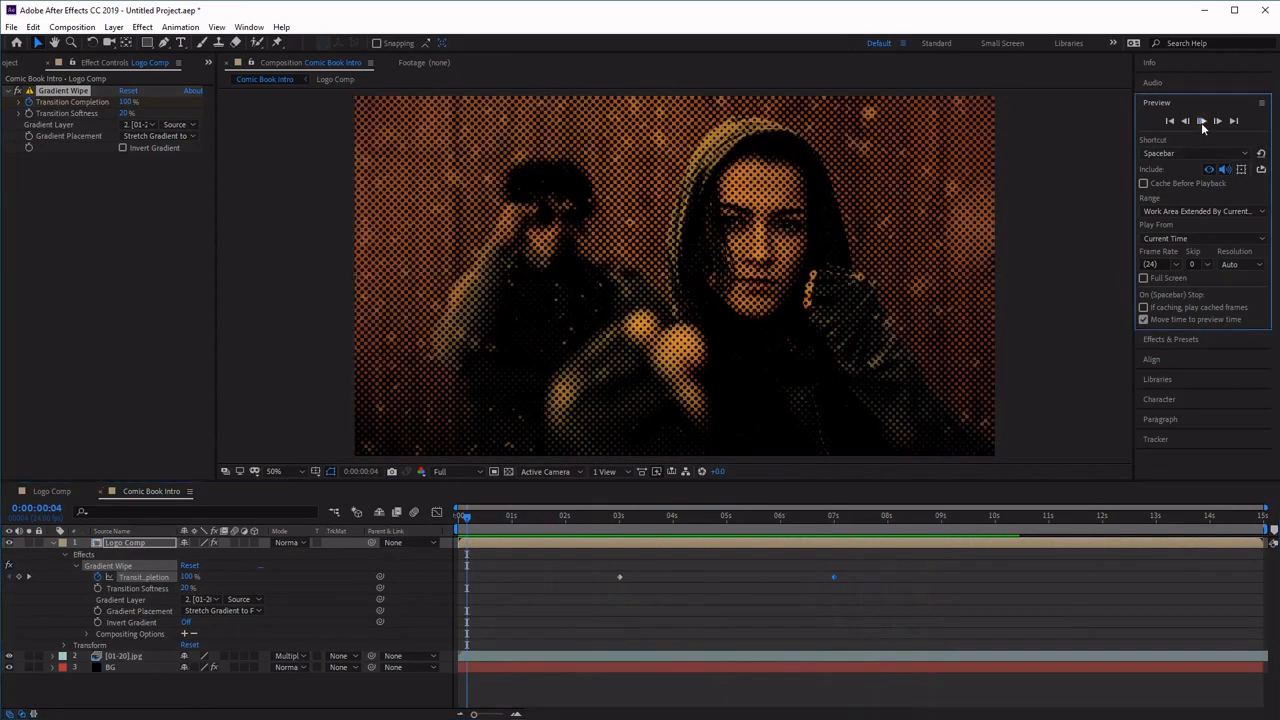